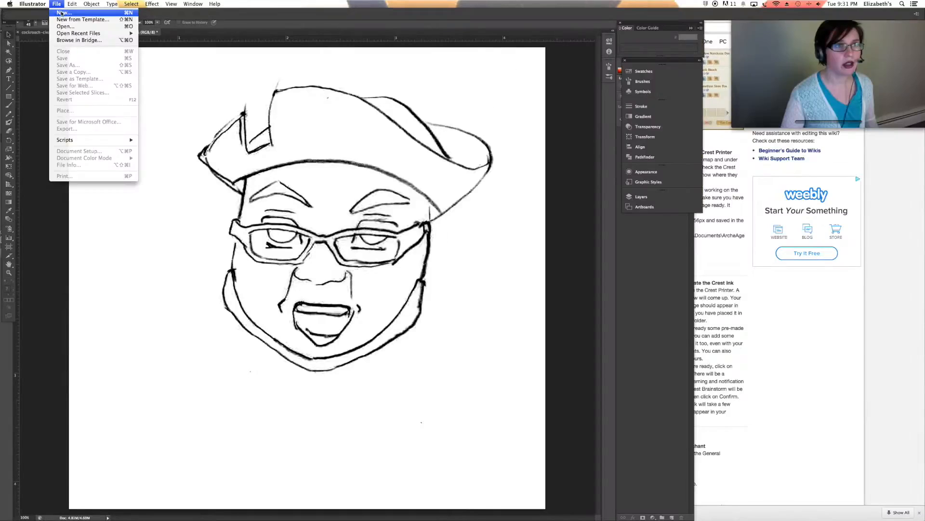
Create a new document with the Web profile, 256 px wide and 256 px high.
left_click(67, 15)
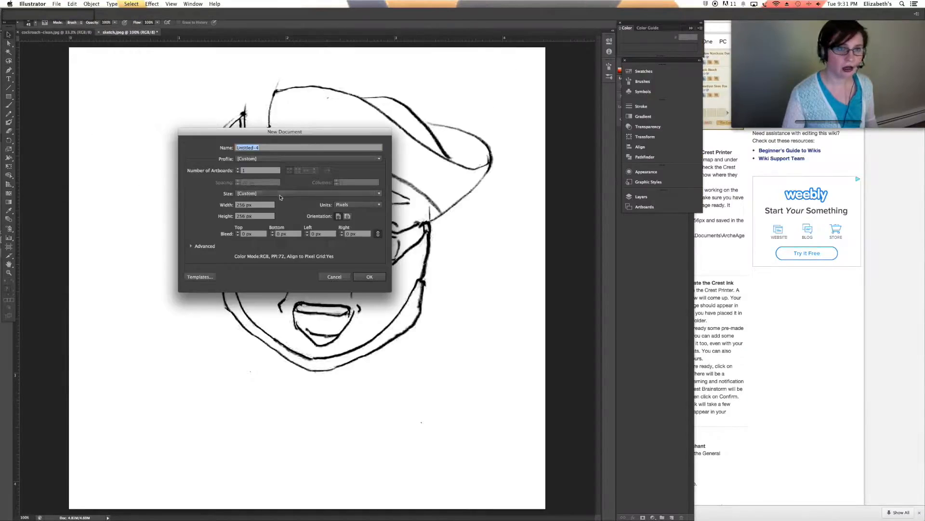
left_click(270, 158)
left_click(261, 186)
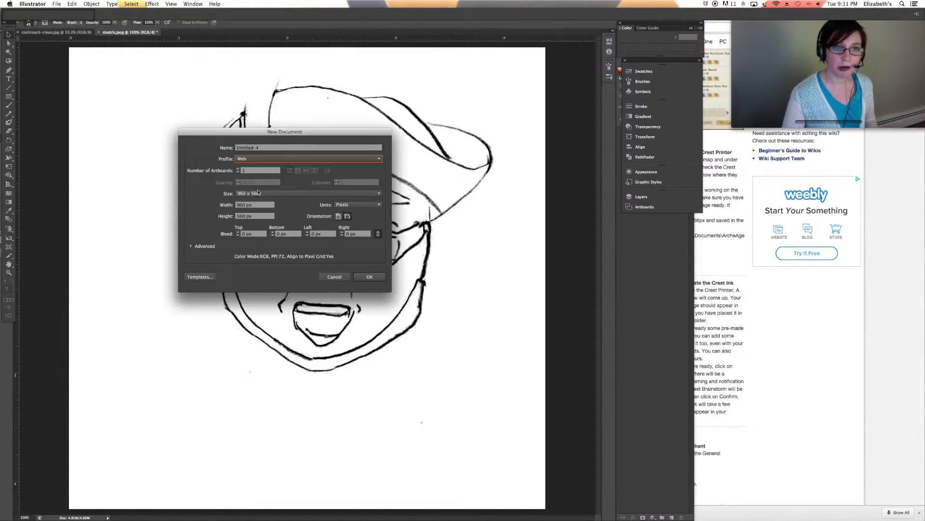
double_click(256, 204)
type("256")
double_click(260, 216)
type("256")
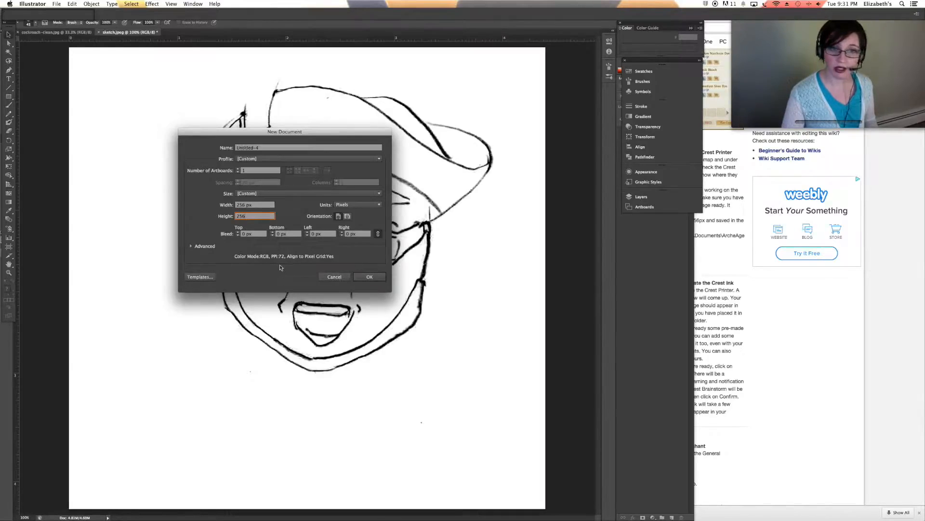
left_click(366, 276)
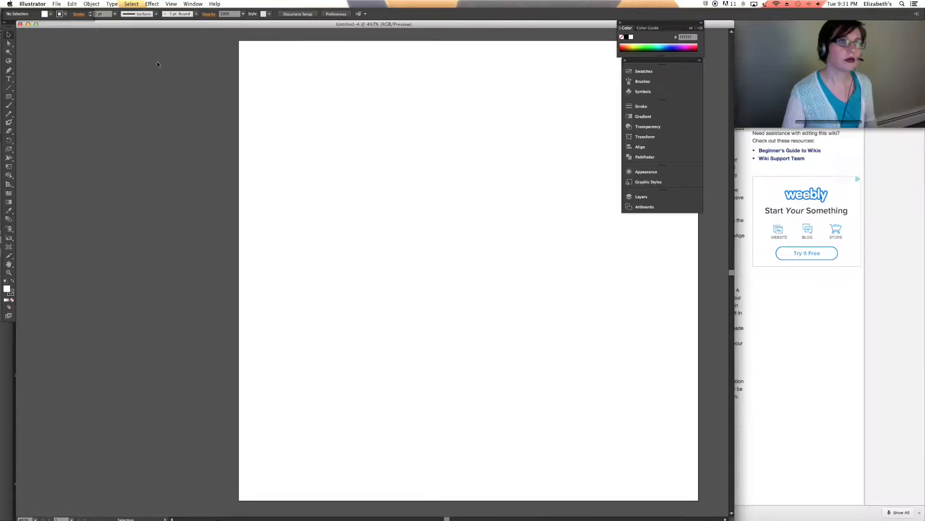
Place sketch.jpeg from the 1-13-paul folder into the document.
left_click(57, 3)
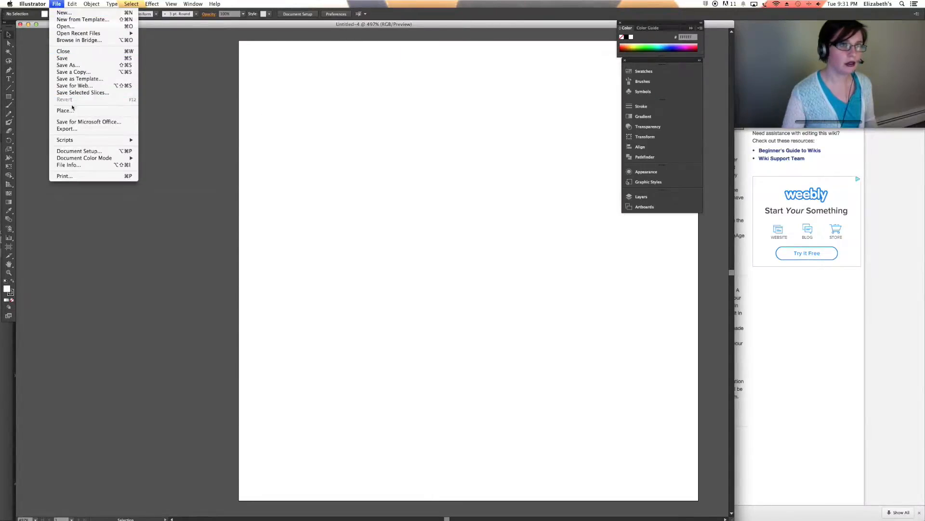
left_click(65, 111)
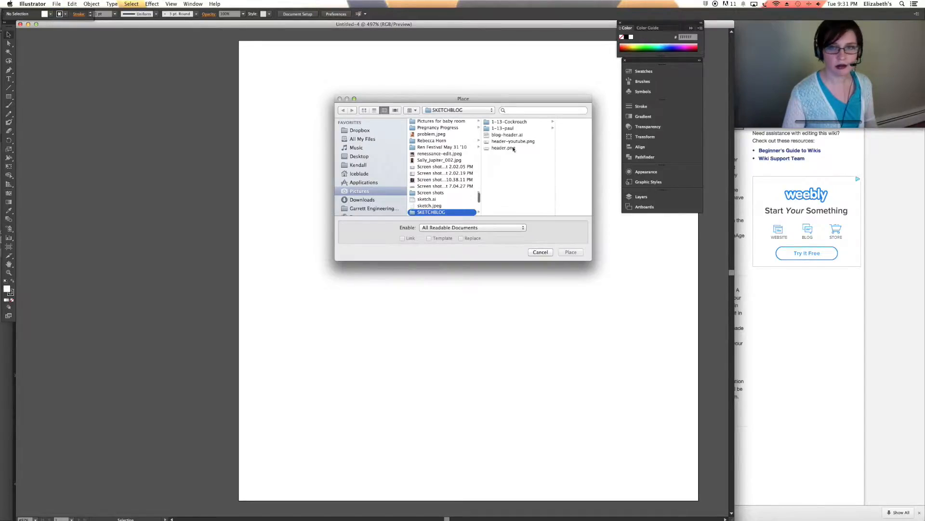
left_click(501, 128)
left_click(532, 124)
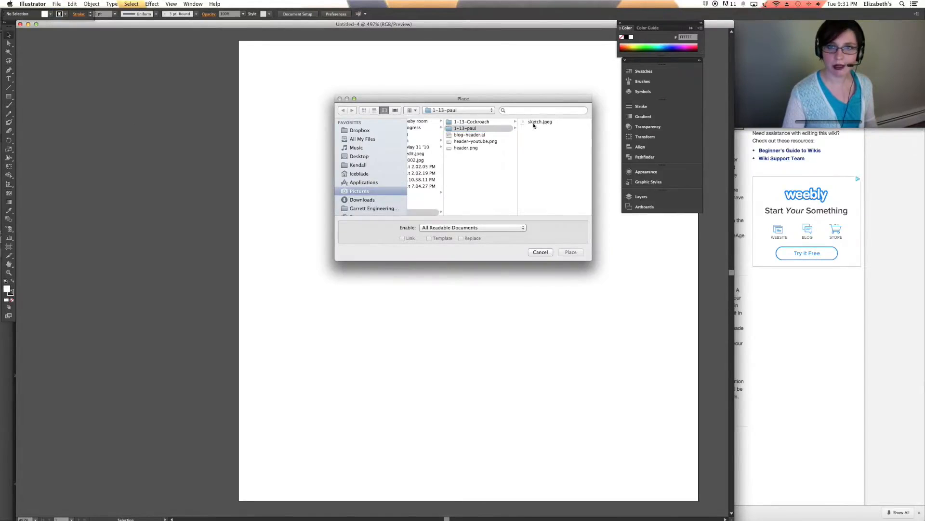
left_click(571, 252)
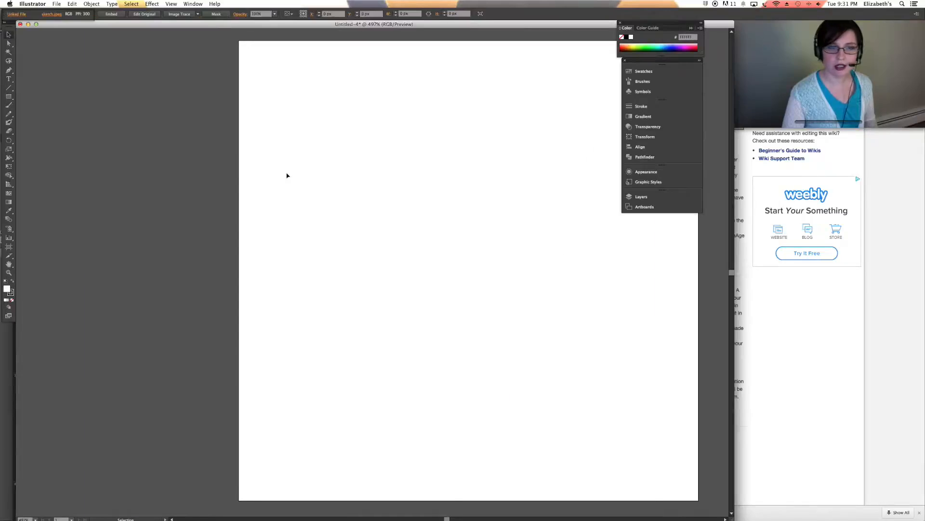
Enlarge and reposition the placed sketch so the hat spans the artboard's width and the whole head fits inside it.
left_click_drag(324, 168, 368, 192)
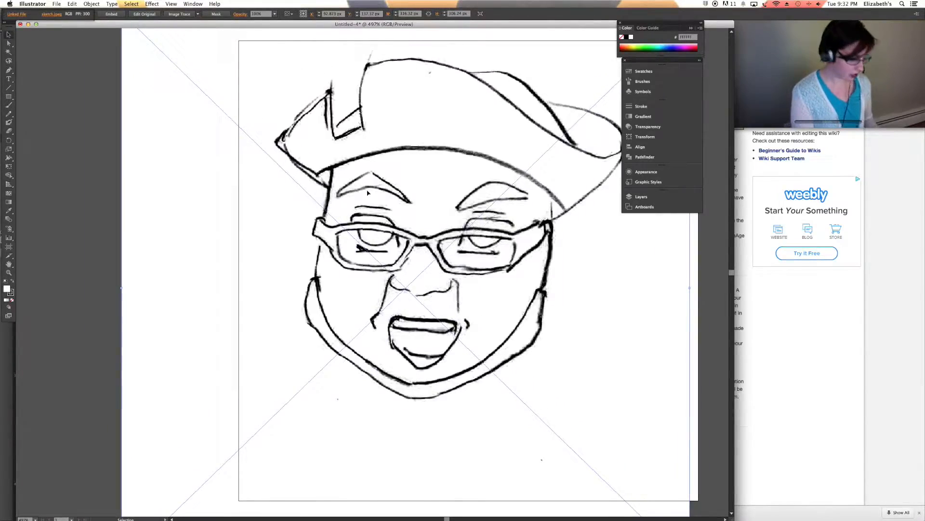
key("super+minus")
key("super+minus")
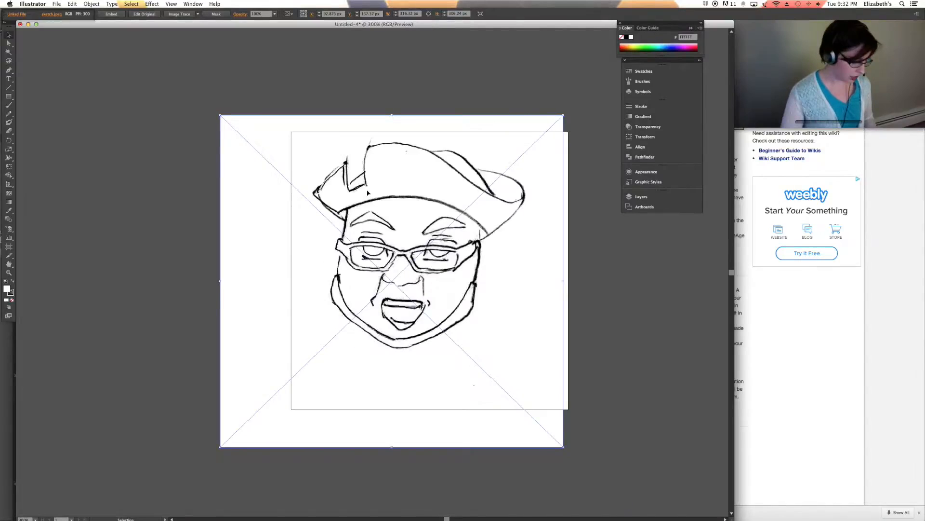
scroll(367, 192, "down", 3)
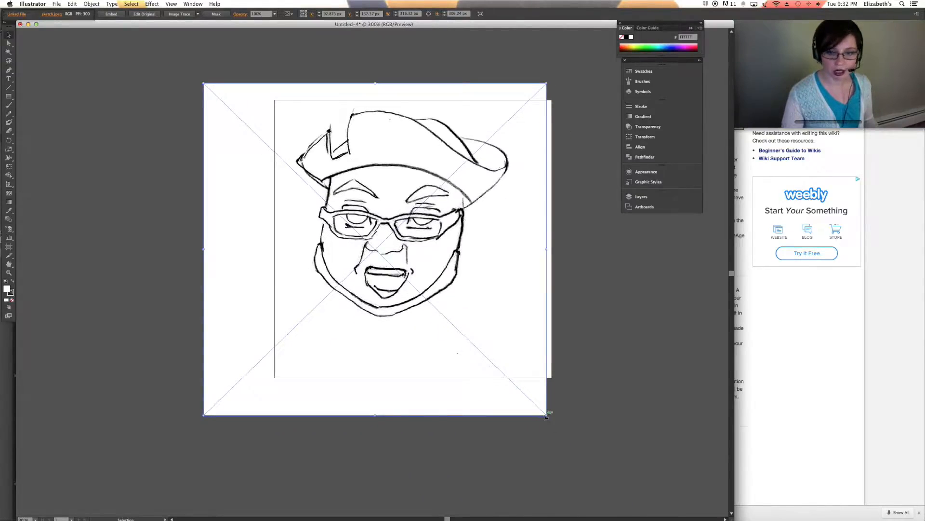
mouse_move(546, 414)
left_mouse_down()
mouse_move(594, 439)
mouse_move(573, 441)
left_mouse_up()
left_click_drag(430, 283, 416, 281)
left_click_drag(561, 442, 606, 499)
left_click_drag(423, 298, 414, 295)
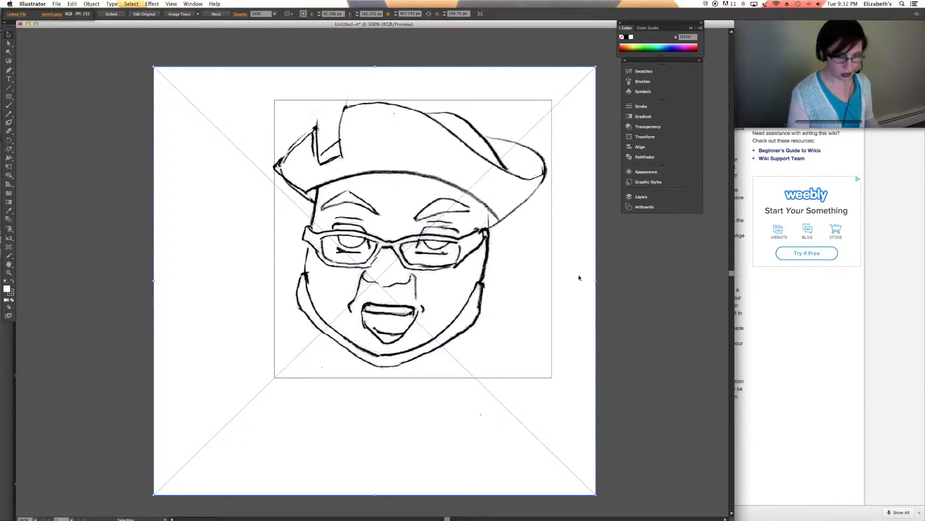
key("Return")
left_click(466, 319)
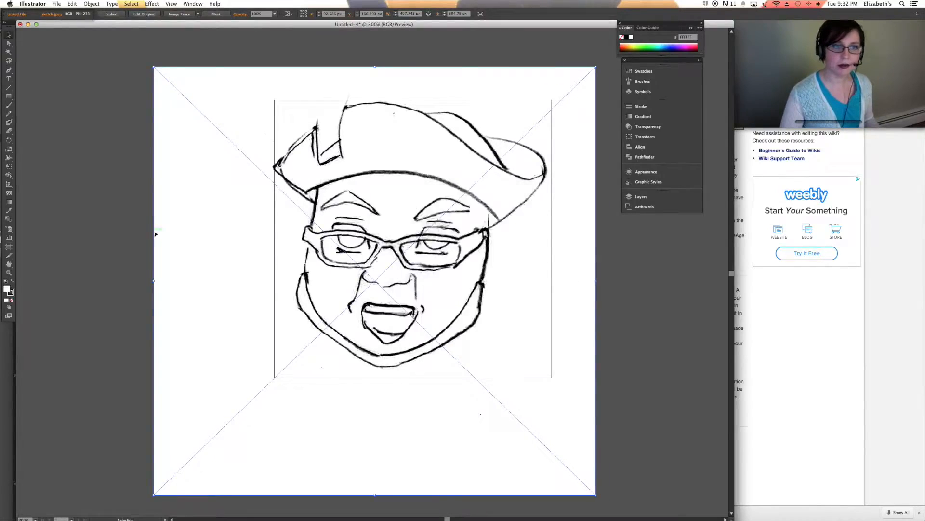
left_click(119, 230)
scroll(292, 172, "right", 2)
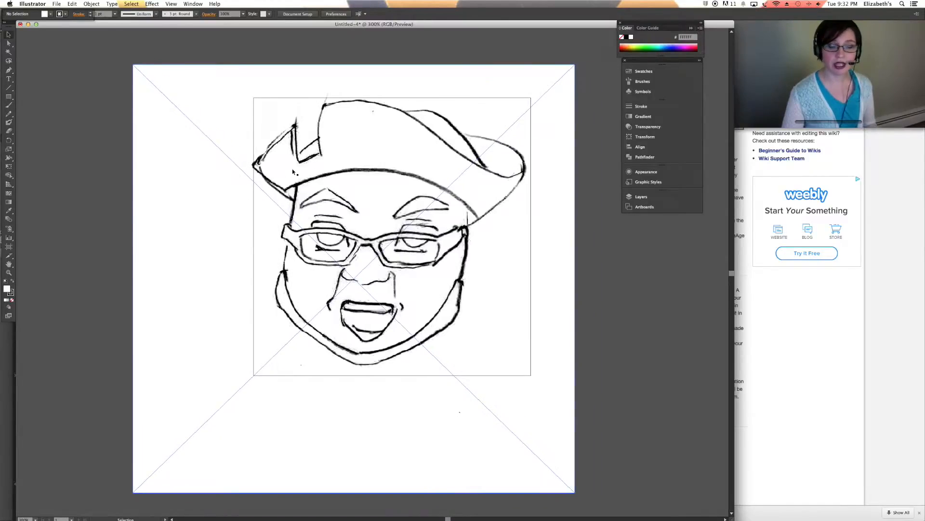
scroll(93, 177, "left", 1)
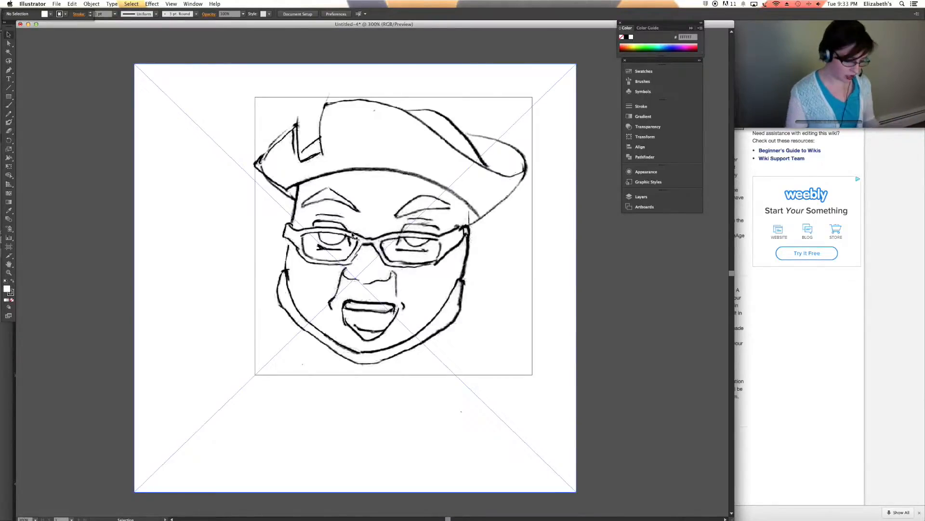
scroll(353, 235, "up", 5)
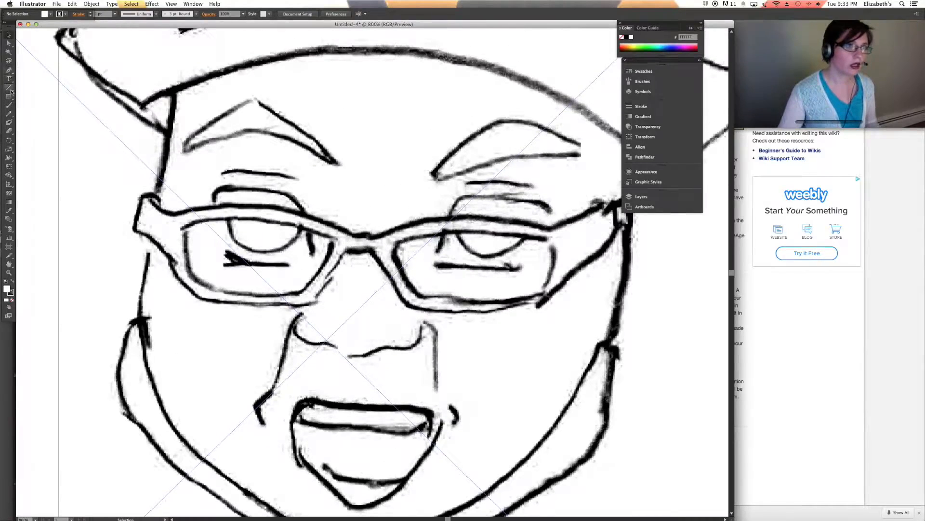
left_click_drag(8, 96, 44, 114)
left_click_drag(236, 189, 299, 250)
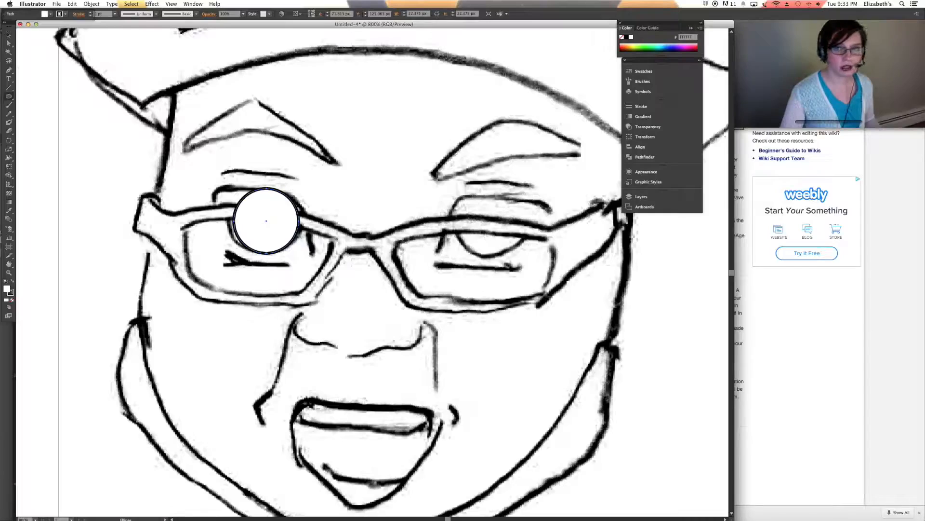
key("v")
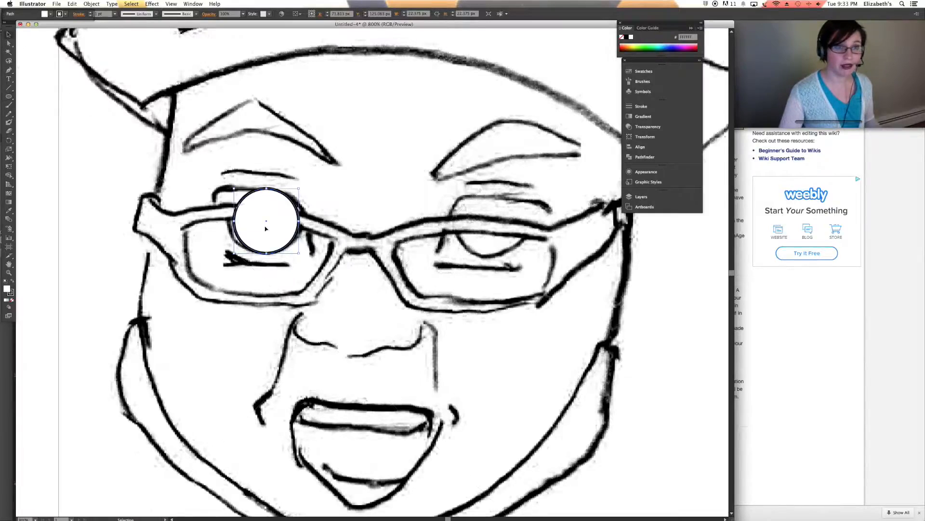
key("Delete")
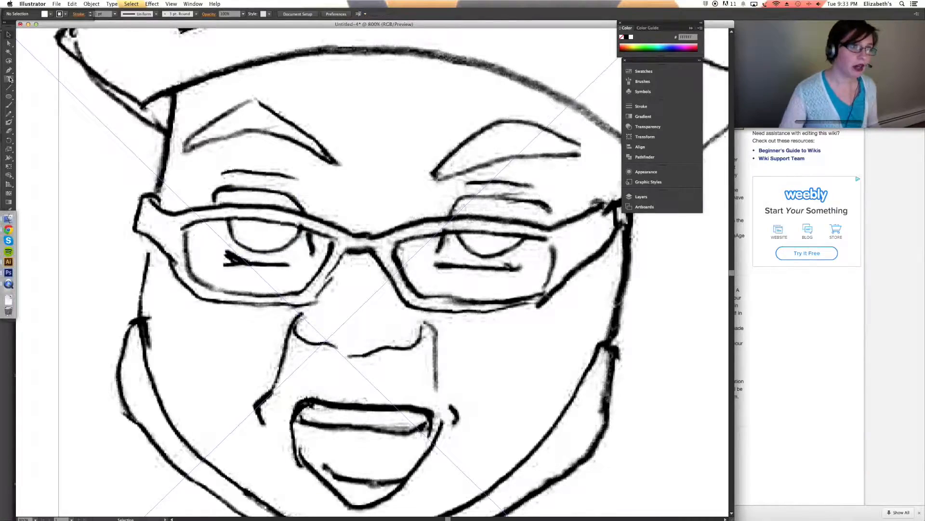
Trace both eyes of the sketch with the Pen tool as closed, white-filled shapes from upper lid to lower lid line.
left_click(8, 71)
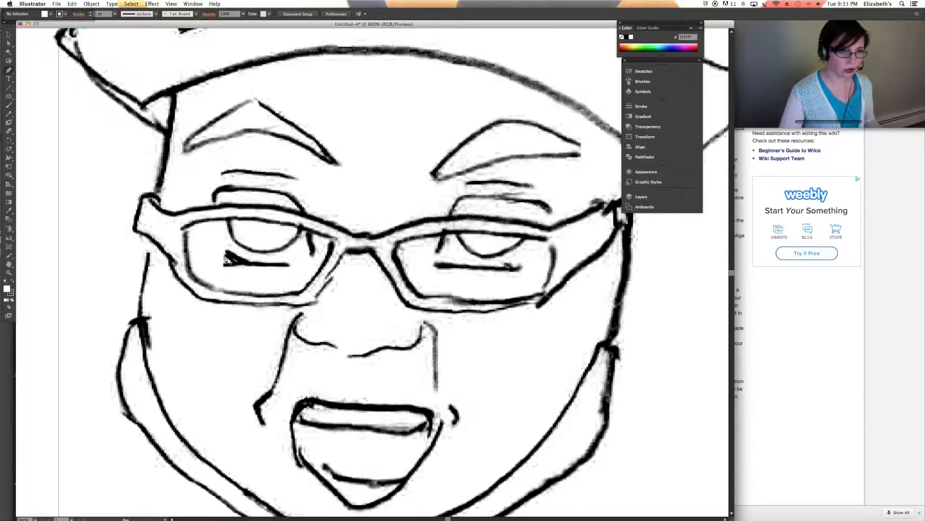
left_click(220, 244)
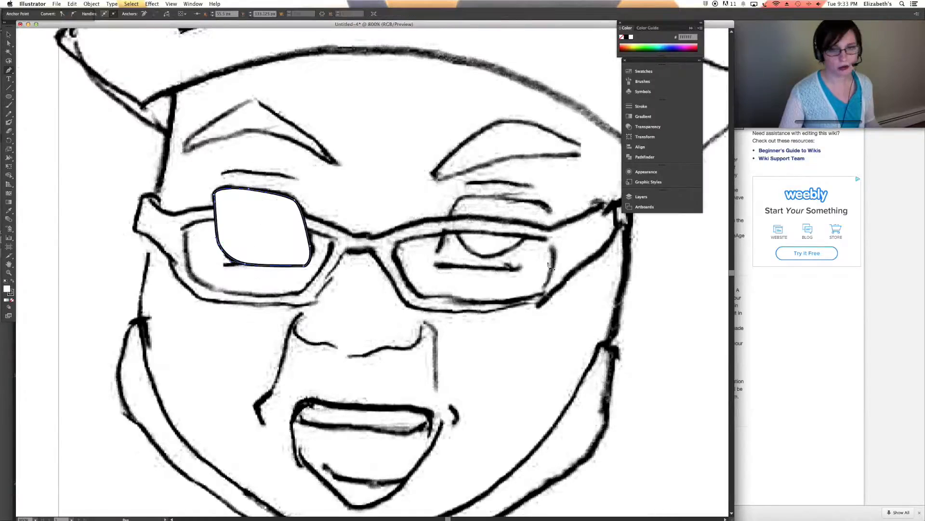
left_click(436, 265)
left_click(523, 265)
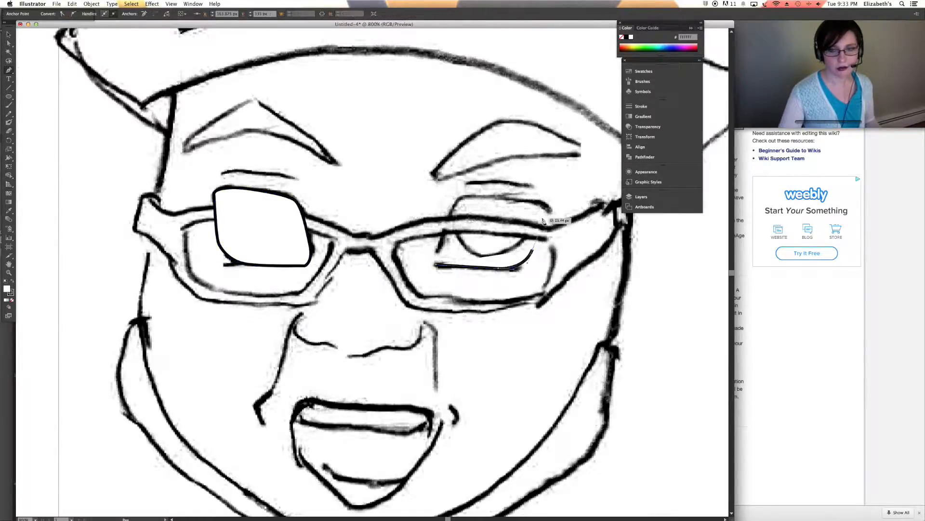
left_click(550, 210)
left_click_drag(466, 199, 465, 199)
left_click(451, 212)
left_click(436, 265)
Remove the stroke from both white eye shapes.
left_click(10, 293)
left_click(12, 300)
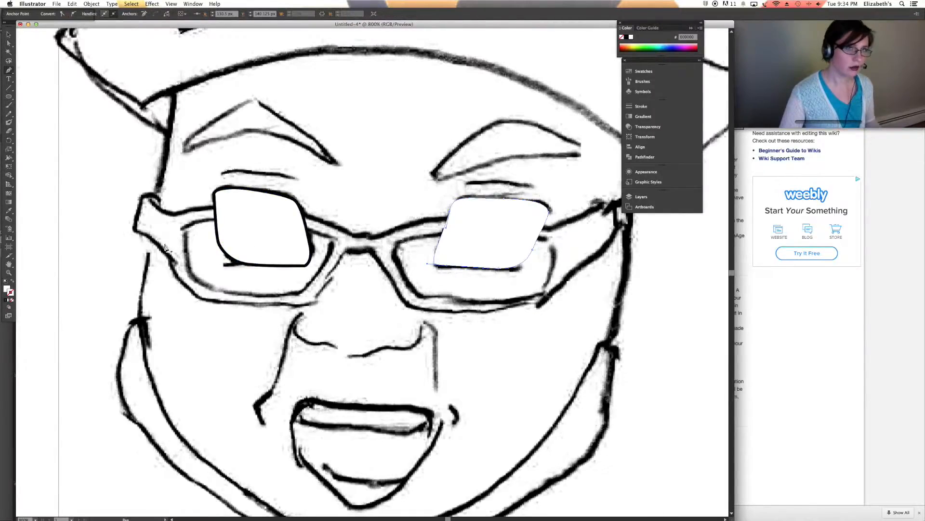
left_click(8, 34)
left_click(263, 226)
left_click(12, 300)
Select both white eye shapes together and send them to the back, behind the sketch.
left_click(480, 252, "shift")
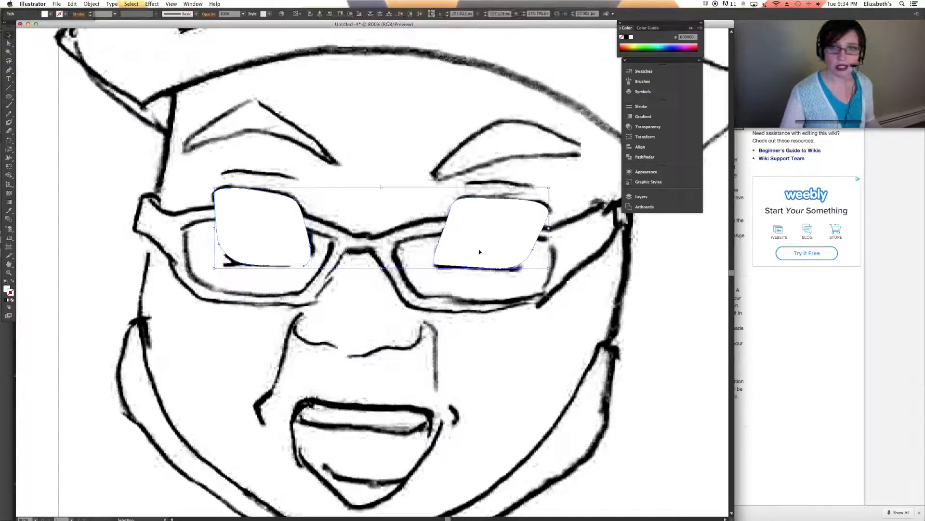
right_click(479, 251)
mouse_move(541, 343)
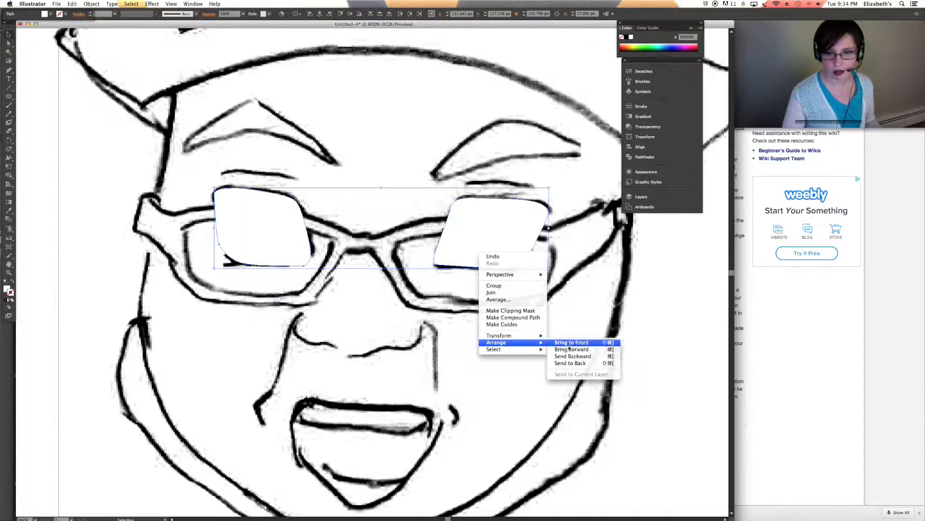
left_click(570, 363)
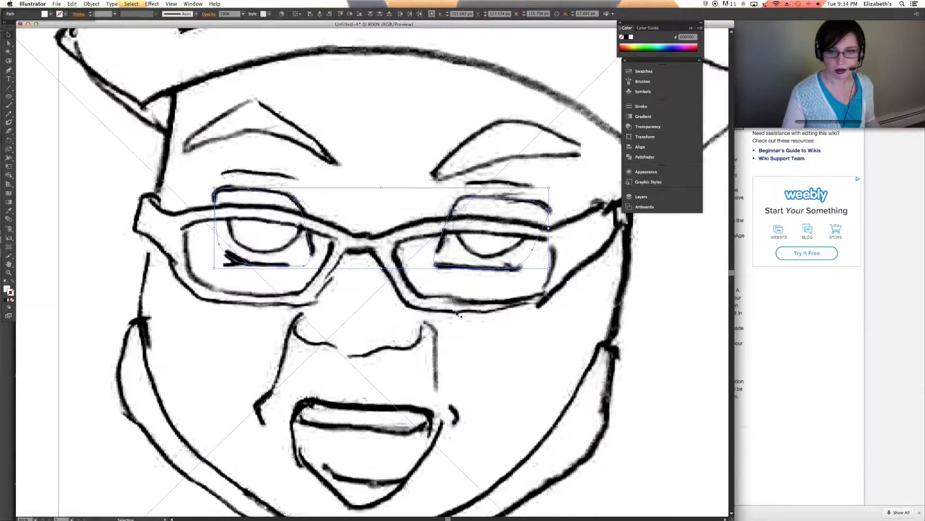
left_click(47, 185)
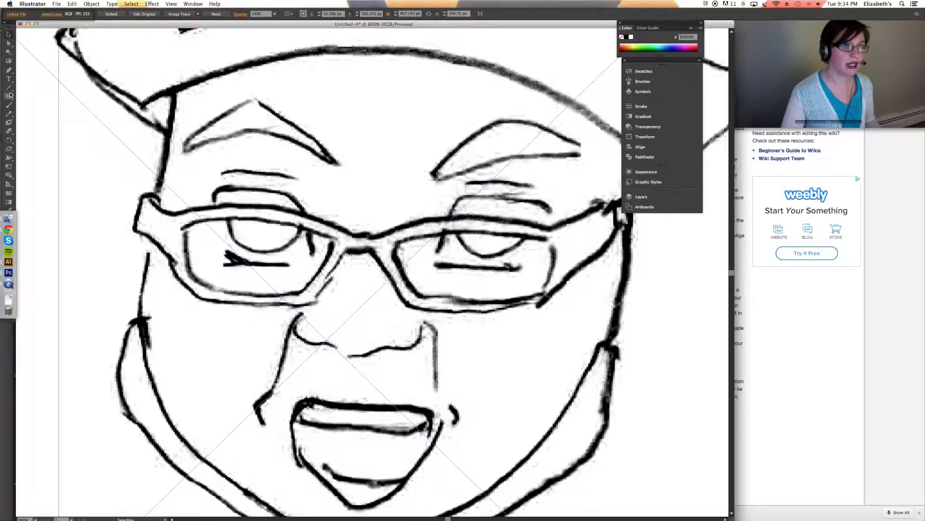
Draw an iris circle about 23 px wide over the left eye with the Ellipse tool and copy it level onto the right eye.
left_click(9, 70)
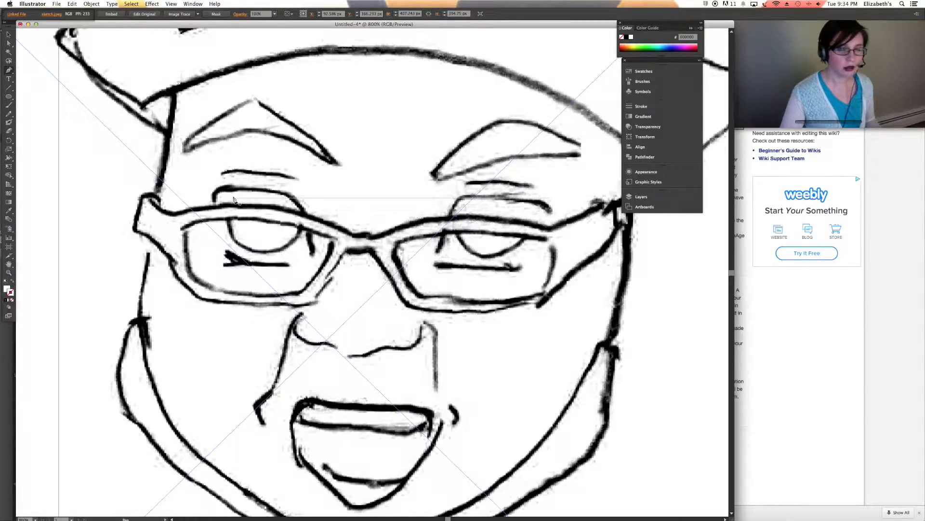
left_click(9, 99)
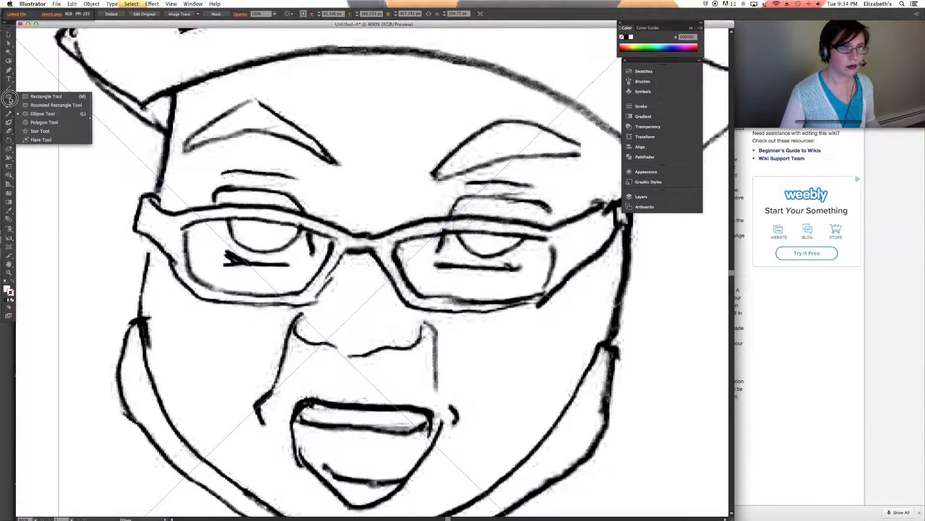
left_click_drag(232, 188, 298, 256)
key("v")
left_click_drag(269, 215, 491, 216)
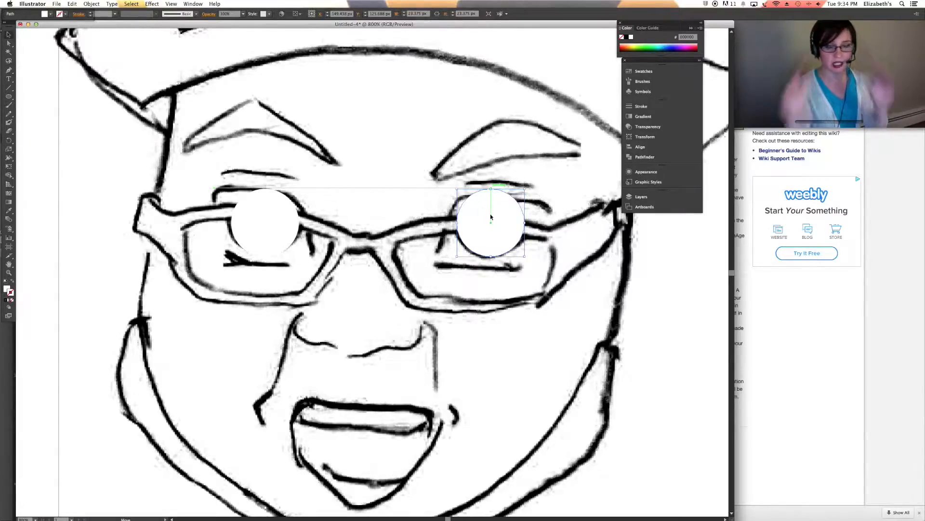
Fill the right iris circle with black (000000) and apply the same fill to the left one with the Eyedropper.
double_click(7, 289)
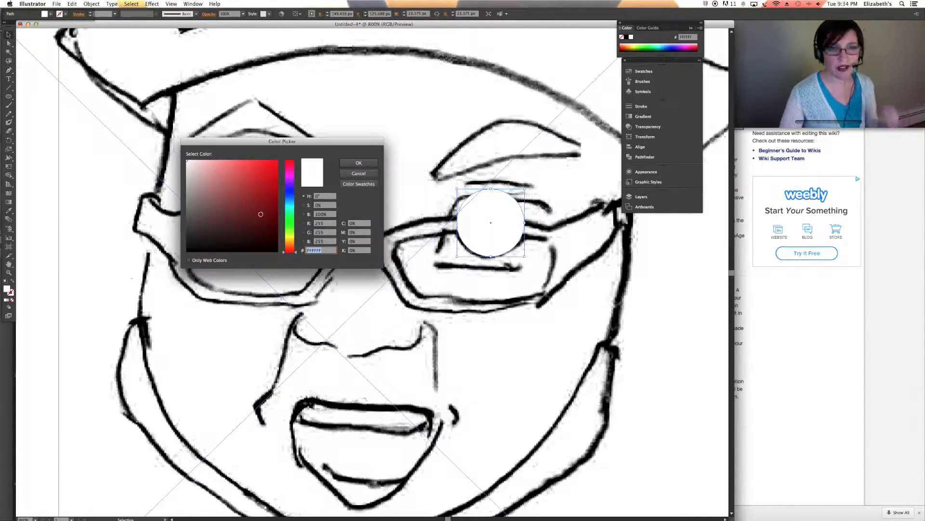
left_click_drag(276, 235, 280, 254)
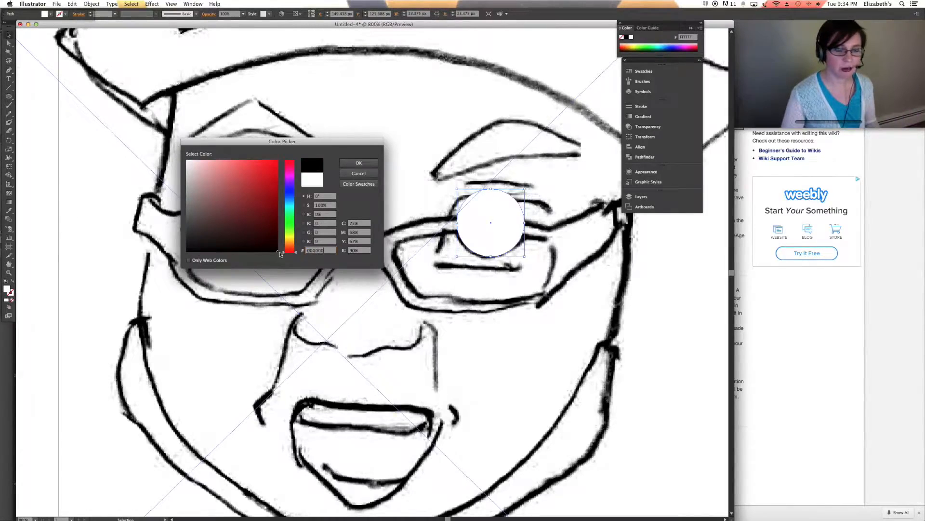
left_click(359, 162)
left_click(243, 223)
left_click(9, 211)
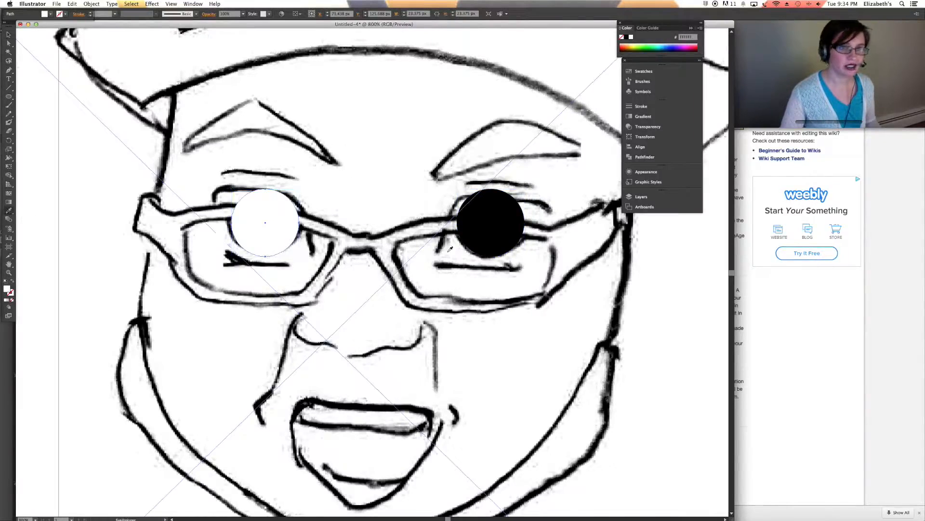
left_click(475, 229)
left_click(8, 34)
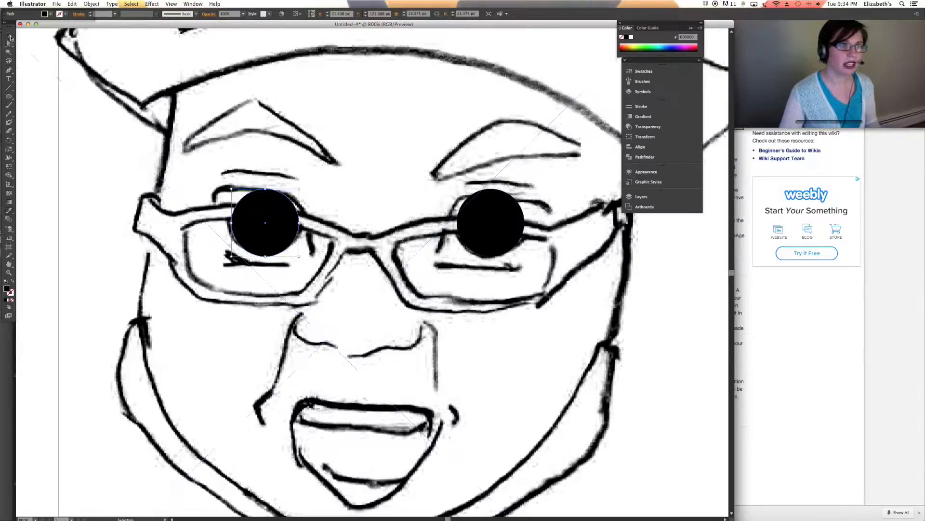
left_click(88, 158)
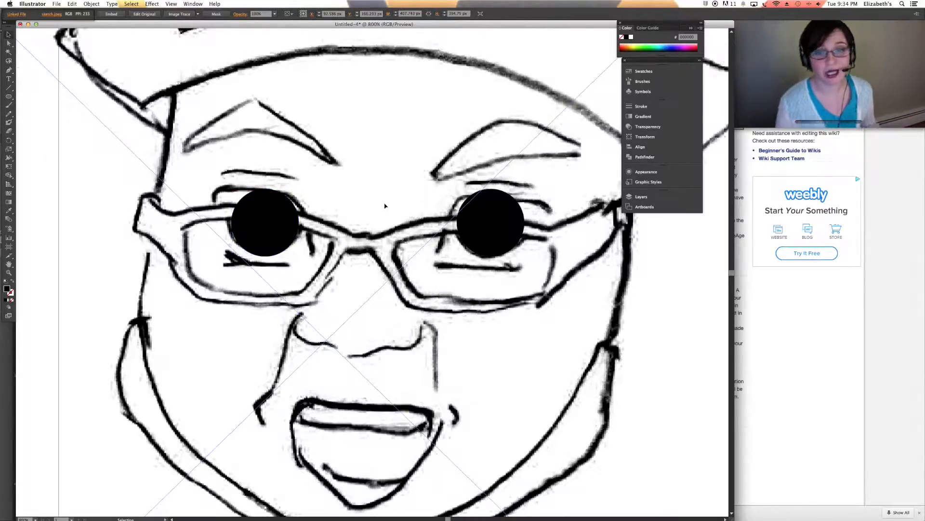
Send the scanned sketch image to the back, behind the white eye shapes and the black irises.
right_click(418, 188)
mouse_move(454, 228)
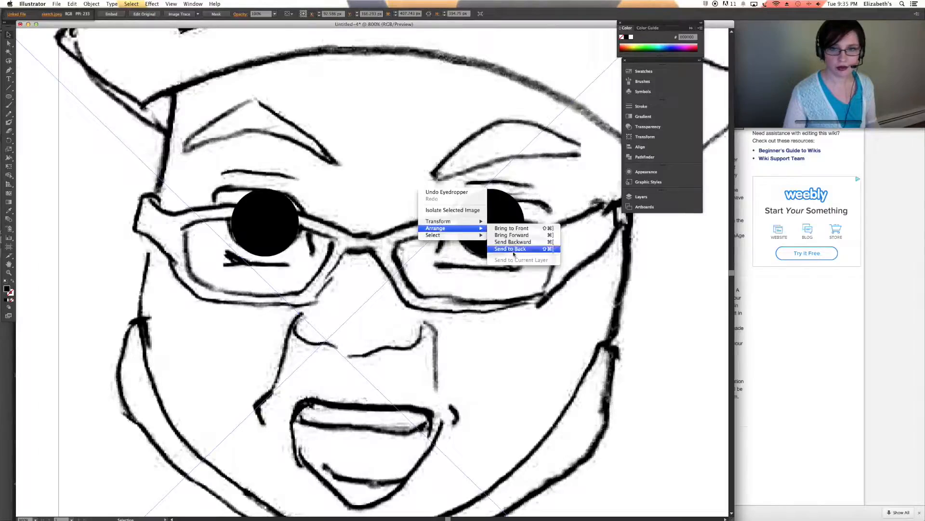
left_click(511, 248)
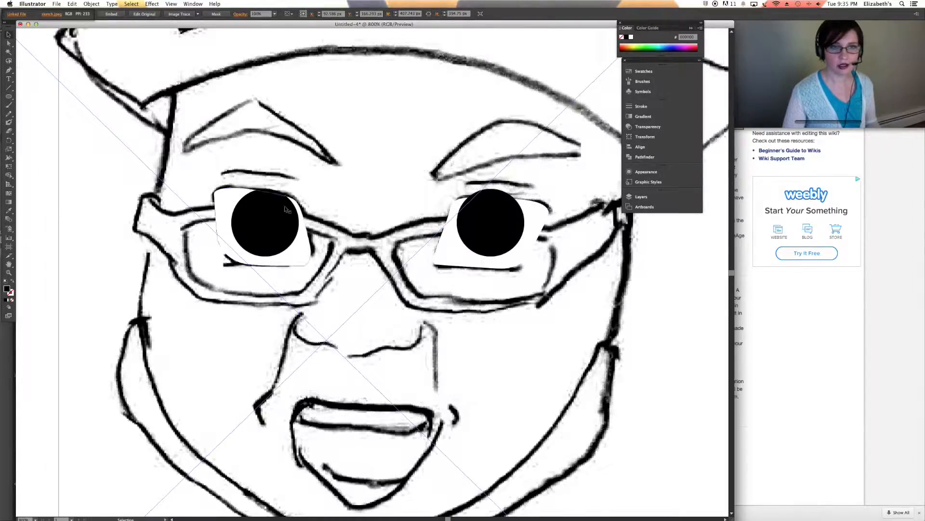
Copy the right eye's white shape and paste the duplicate in place, directly in front of the original.
left_click(495, 221)
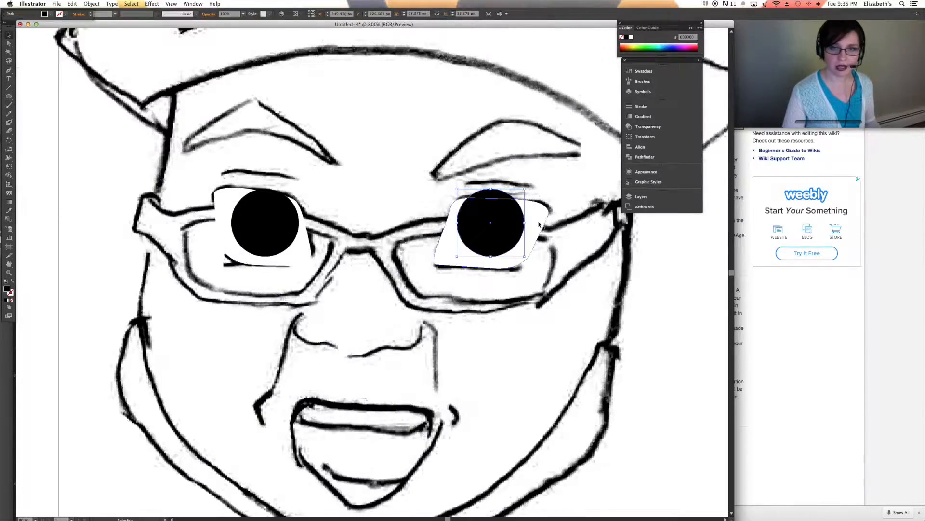
left_click(285, 216)
left_click(534, 236)
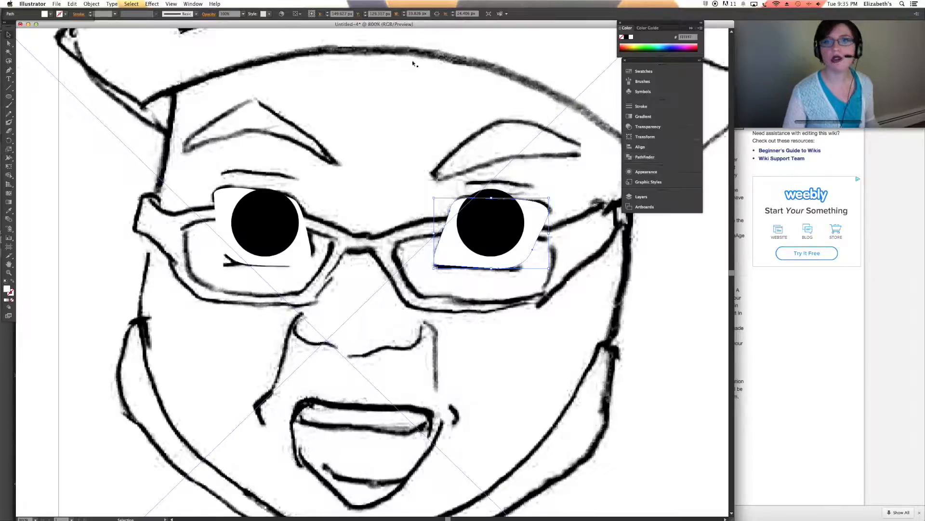
left_click(641, 158)
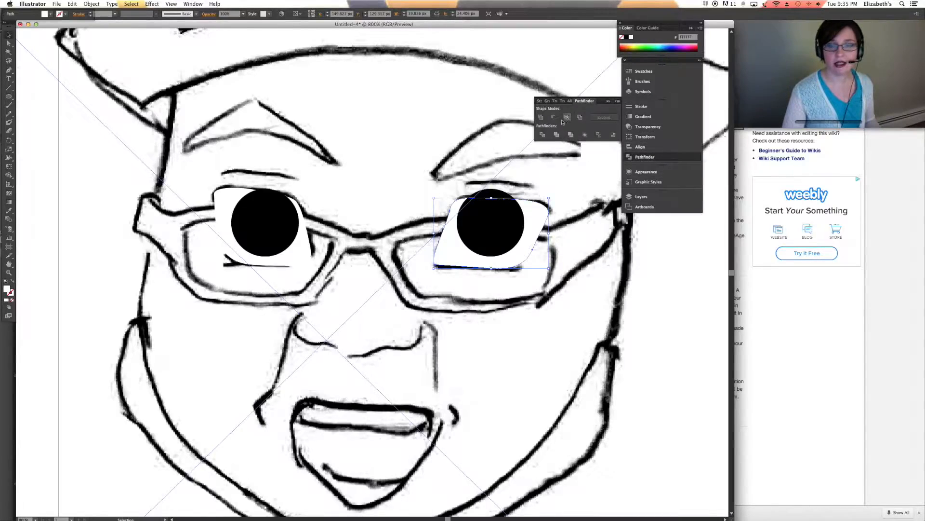
left_click(659, 274)
left_click(530, 230)
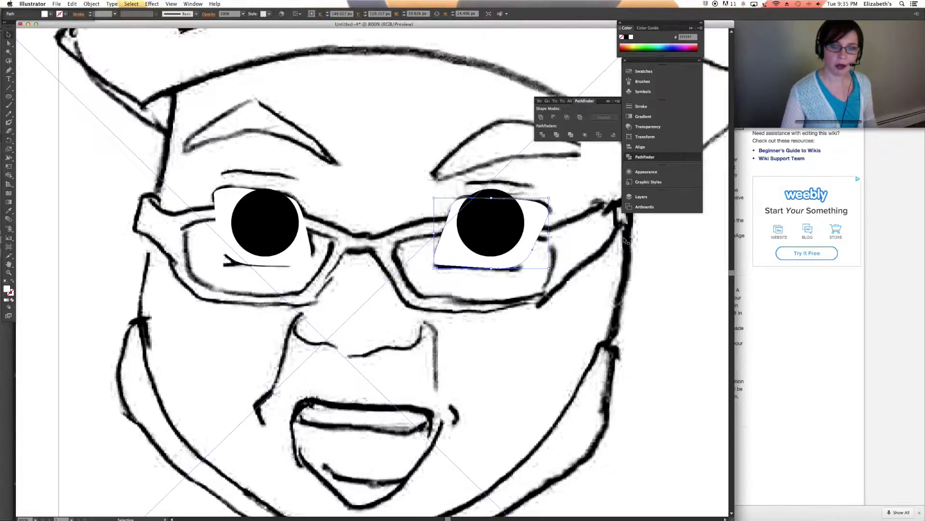
key("a")
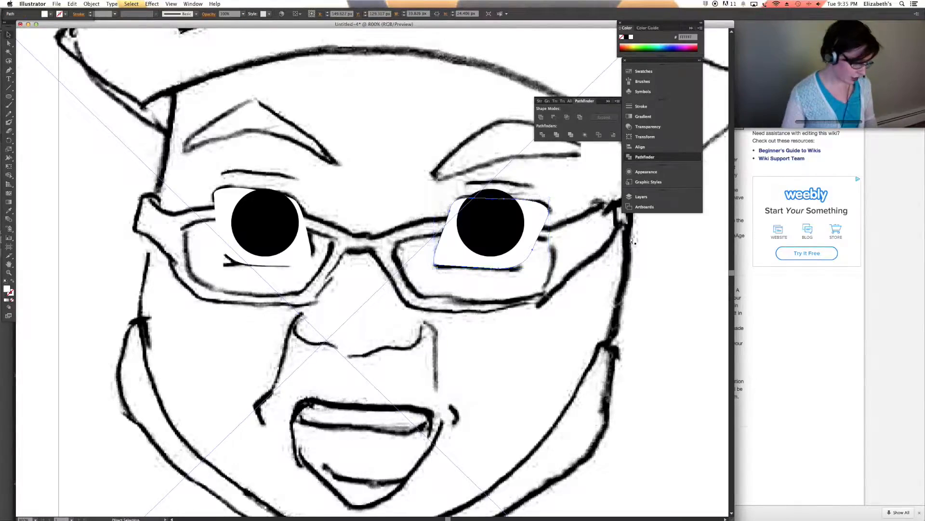
key("super+f")
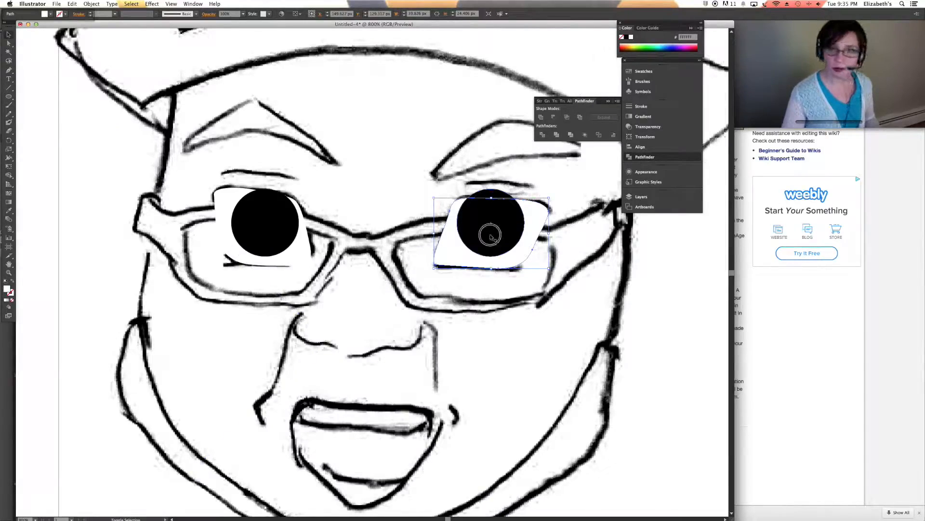
Trim the right iris to the eye outline by intersecting it with the duplicated white shape using Pathfinder.
left_click(491, 235, "shift")
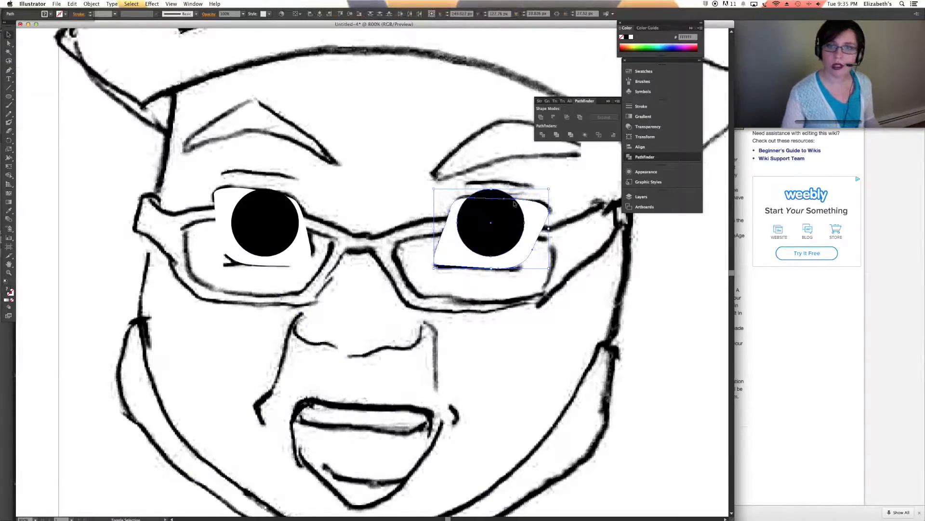
left_click(602, 223)
left_click(535, 219)
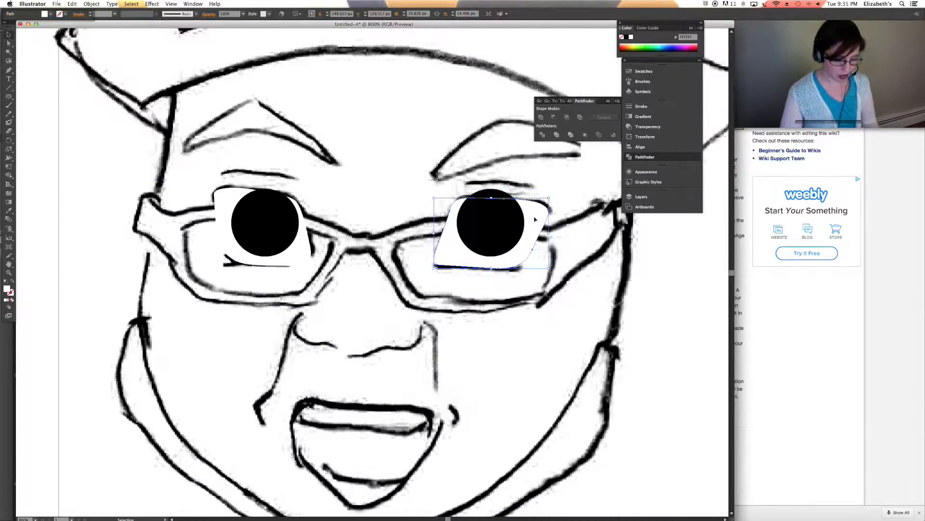
key("super+shift+a")
left_click(536, 218)
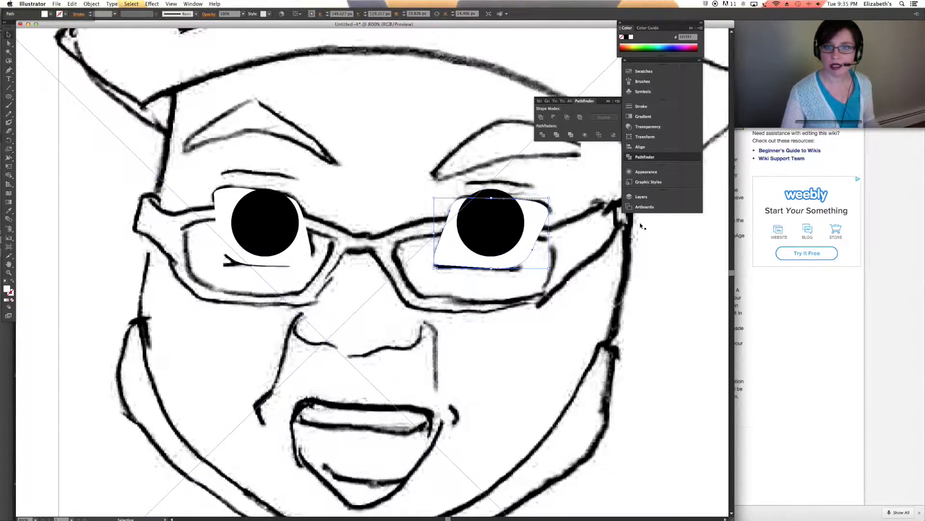
left_click(538, 218)
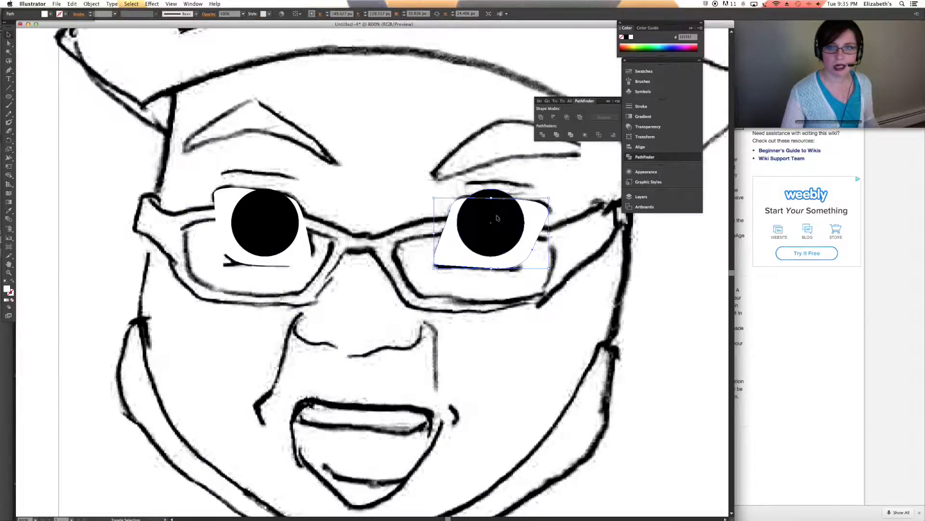
left_click(567, 117)
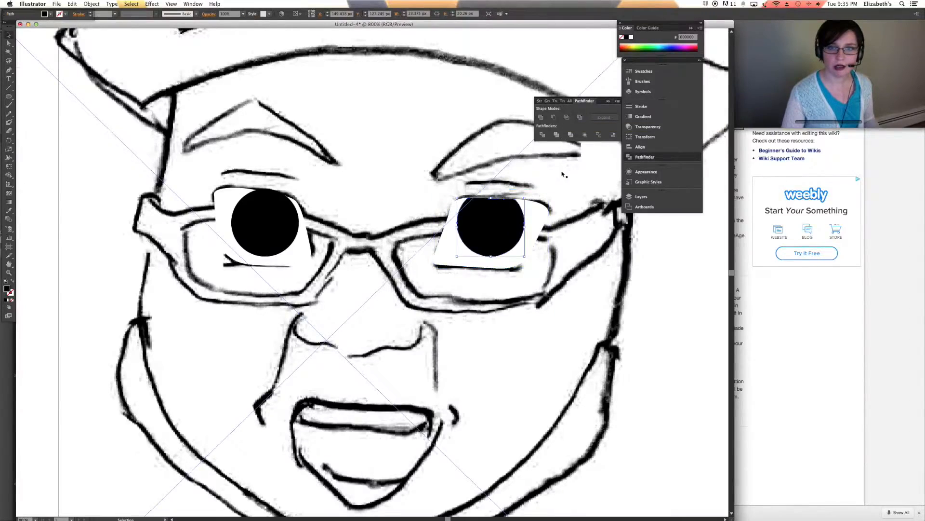
Trim the left iris to its eye outline by intersecting it with an in-place copy of the left white shape.
left_click(399, 218)
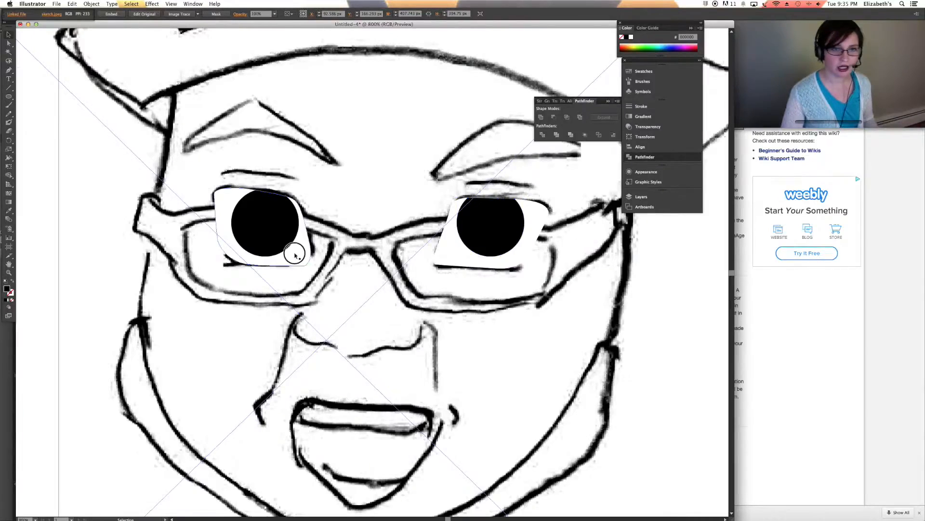
left_click(293, 248)
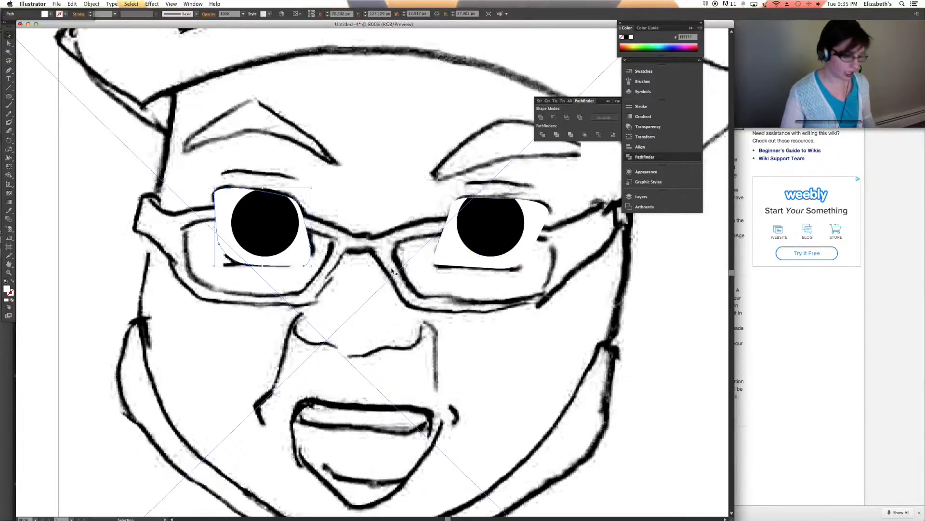
left_click(266, 225, "shift")
left_click(568, 117)
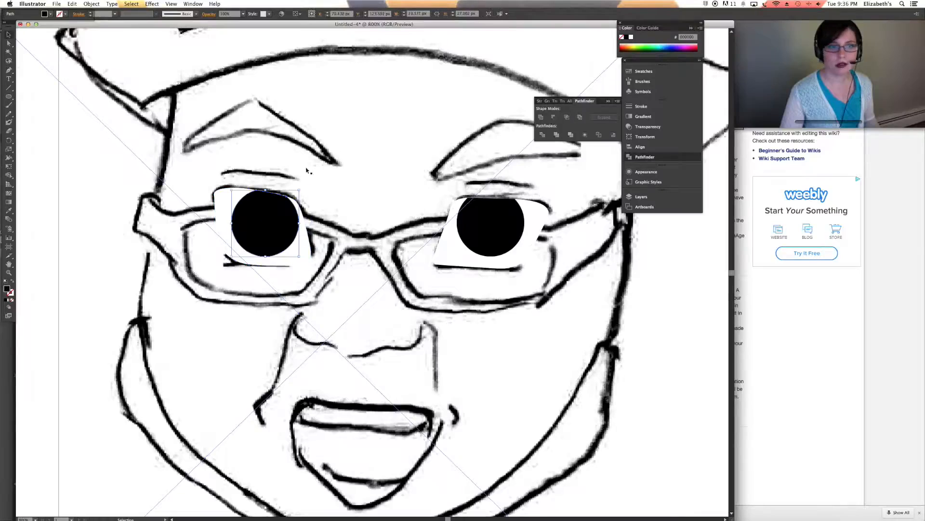
left_click(306, 168)
Draw an open wavy Pen path along the glasses' upper rim, across both irises and the bridge, with a black stroke and no fill.
scroll(405, 181, "right", 2)
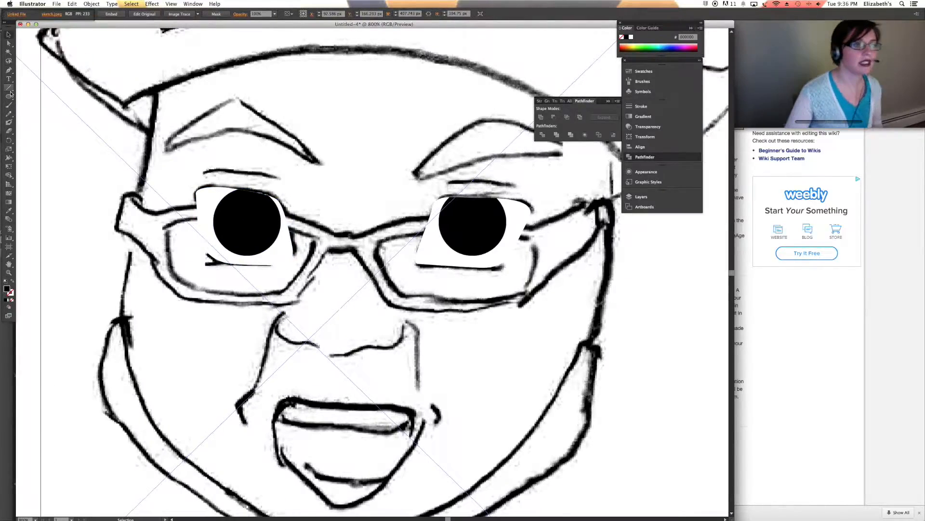
left_click(9, 70)
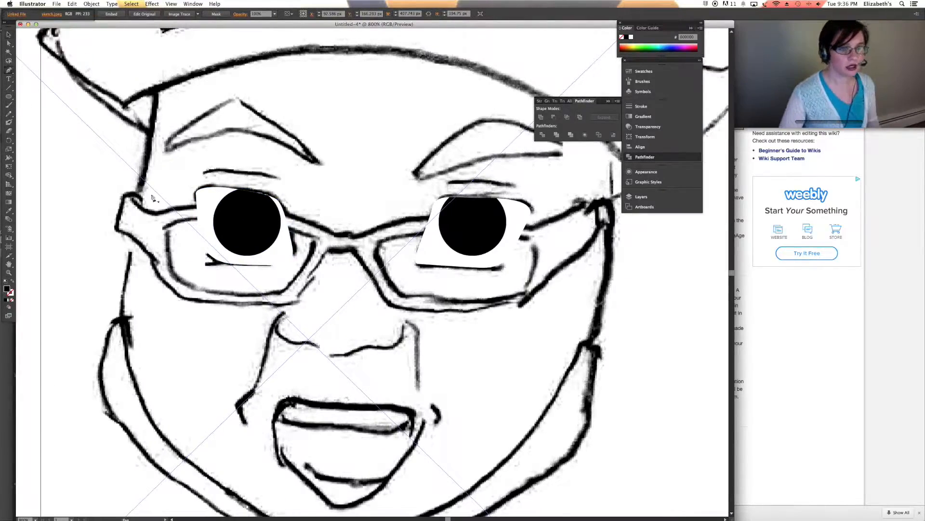
left_click(151, 226)
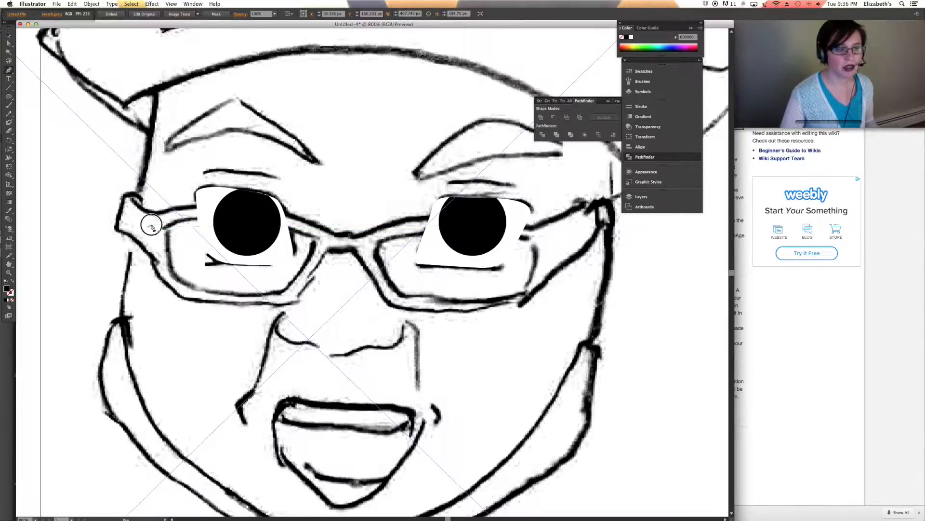
left_click(230, 217)
left_click_drag(230, 218, 281, 223)
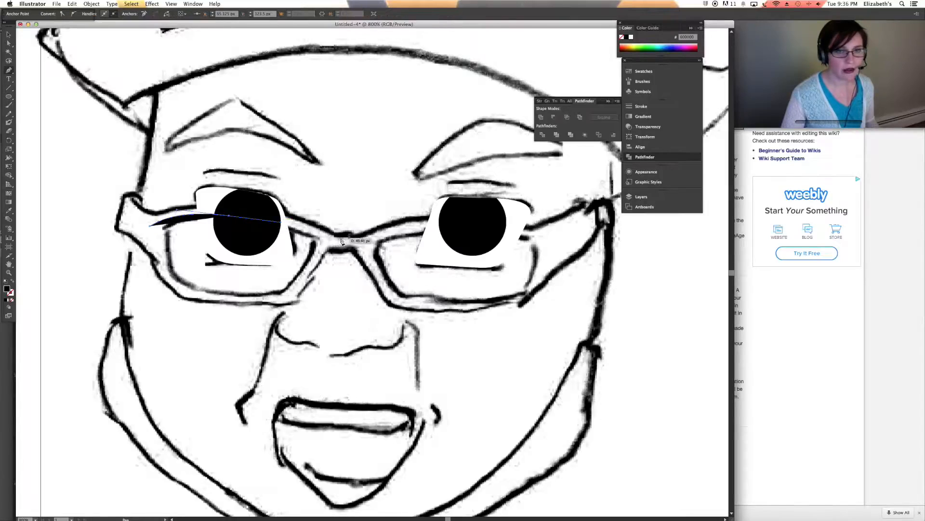
left_click_drag(347, 246, 349, 247)
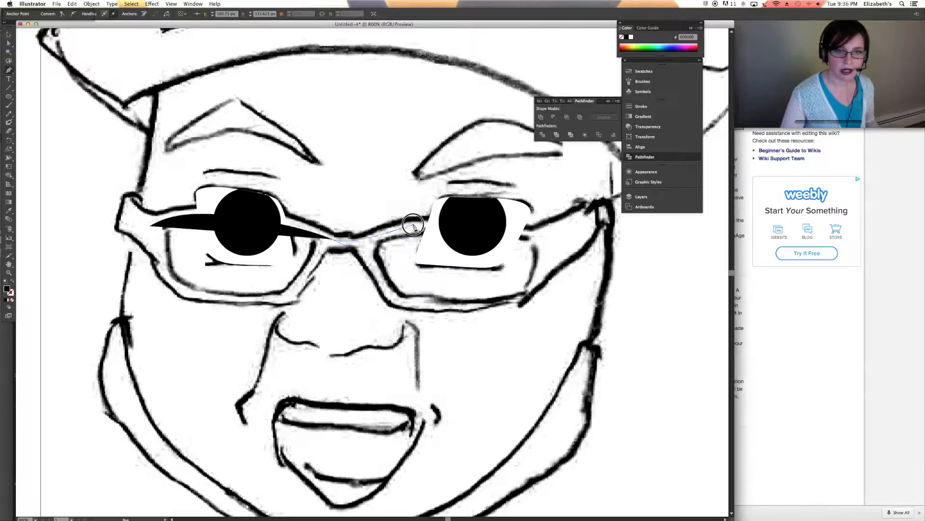
mouse_move(413, 223)
left_mouse_down()
mouse_move(543, 241)
mouse_move(567, 232)
mouse_move(94, 261)
mouse_move(11, 282)
mouse_move(20, 127)
mouse_move(222, 45)
mouse_move(309, 37)
left_mouse_up()
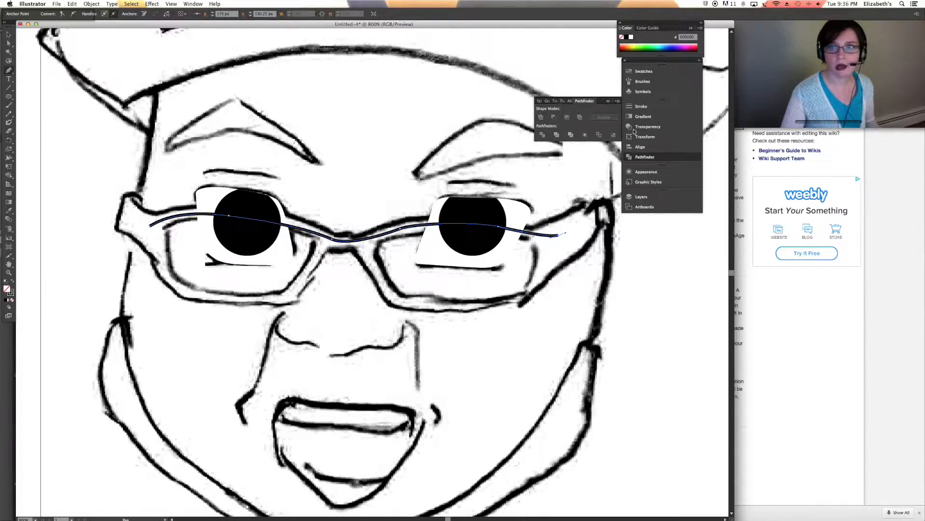
Set the stroke weight of the glasses' upper rim path to 4 pt.
left_click(639, 107)
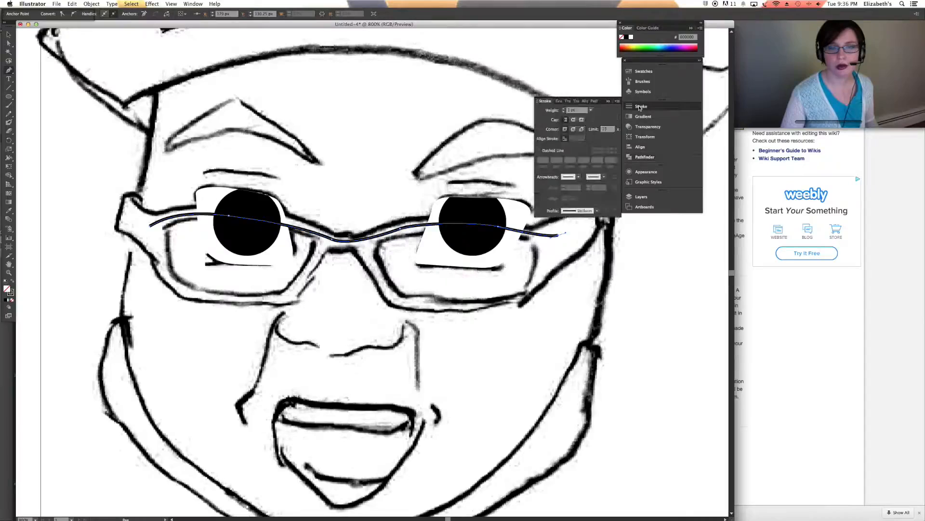
left_click(564, 110)
left_click(564, 111)
left_click(564, 110)
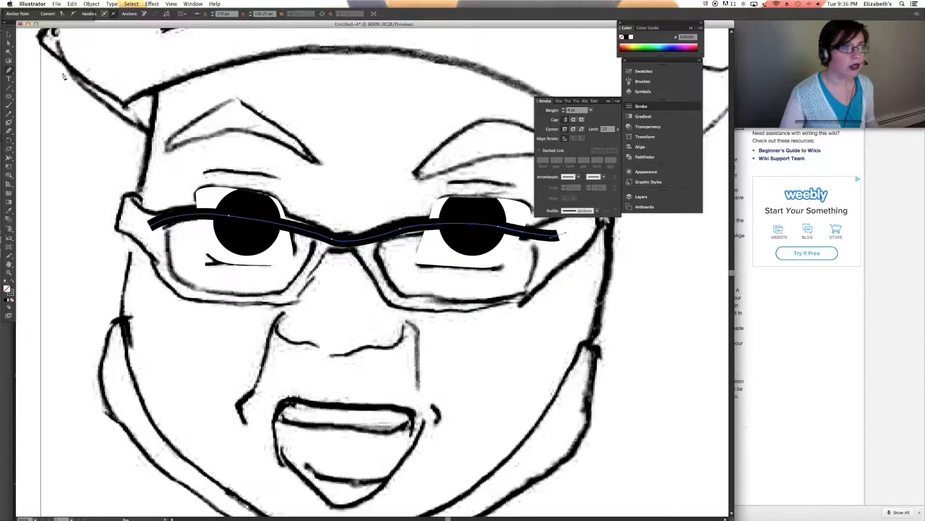
Raise the rim path's anchor point over the left iris slightly and select the anchor point over the right iris.
left_click(10, 43)
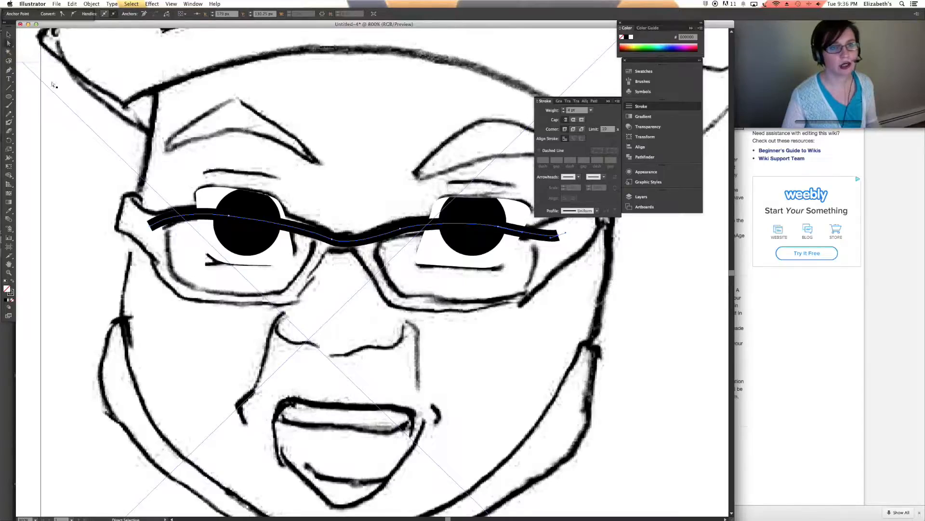
left_click_drag(232, 218, 232, 211)
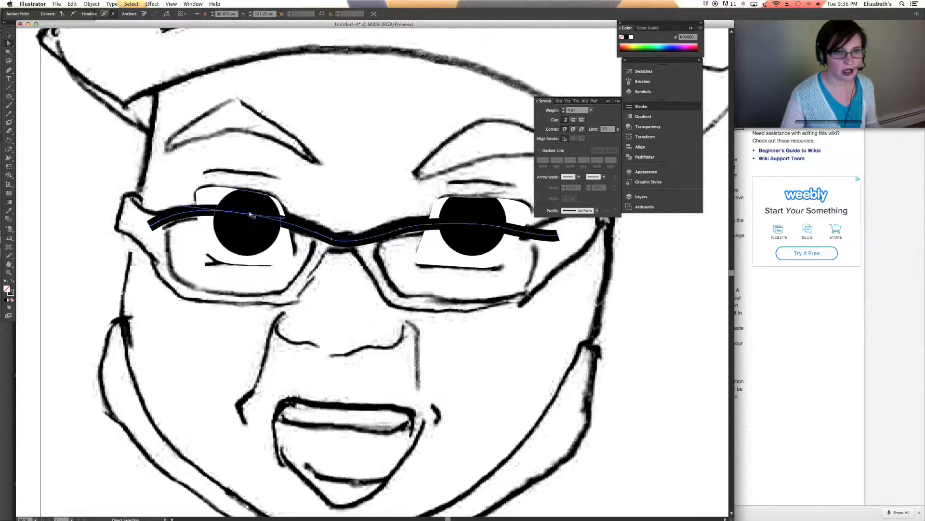
scroll(316, 219, "right", 2)
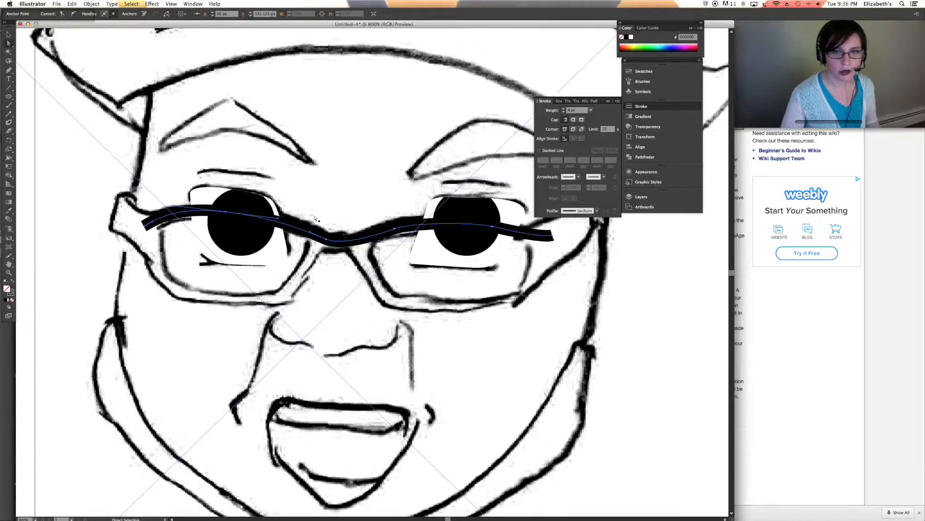
left_click(487, 227)
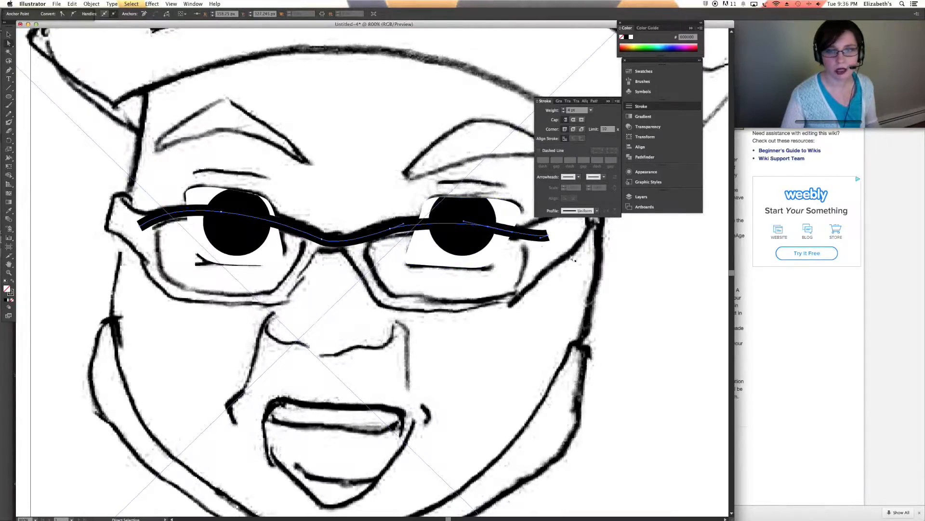
Convert the 4 pt rim path into a filled shape with Outline Stroke and open that shape in isolation mode.
left_click(9, 34)
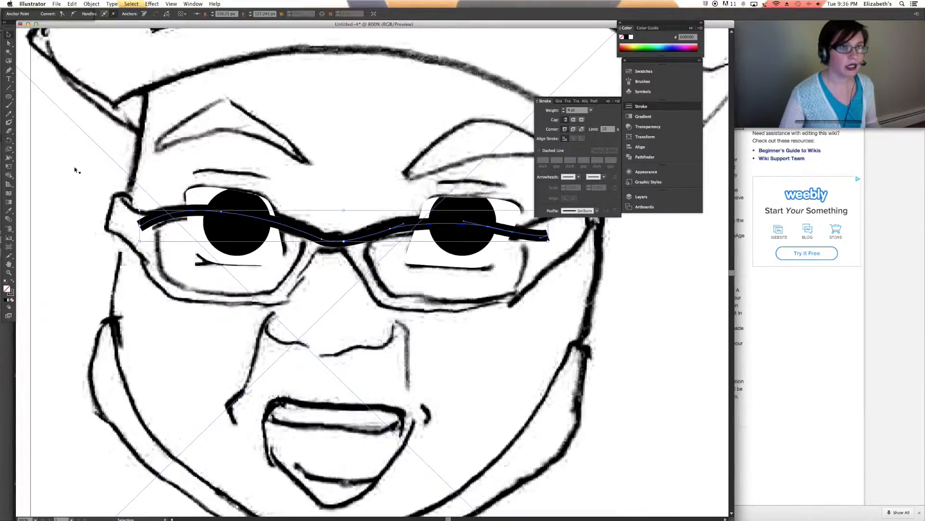
left_click(319, 247)
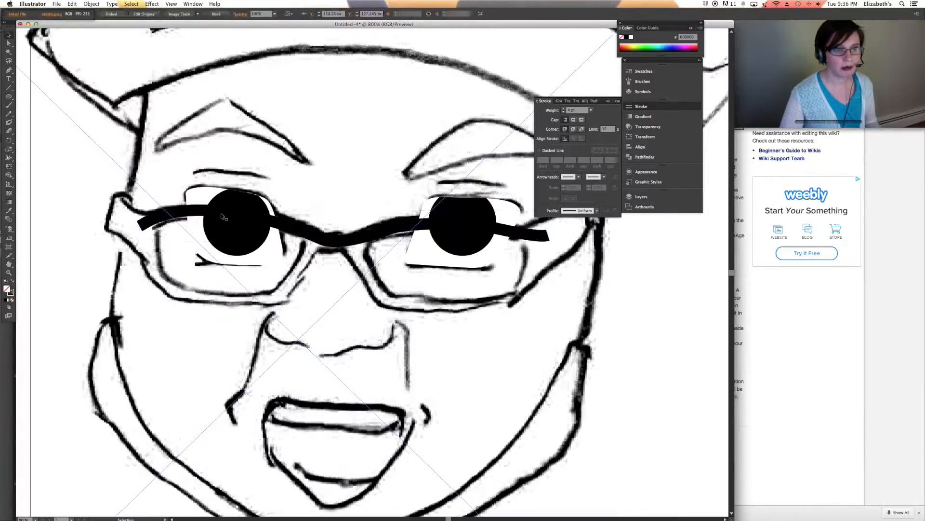
left_click(314, 234)
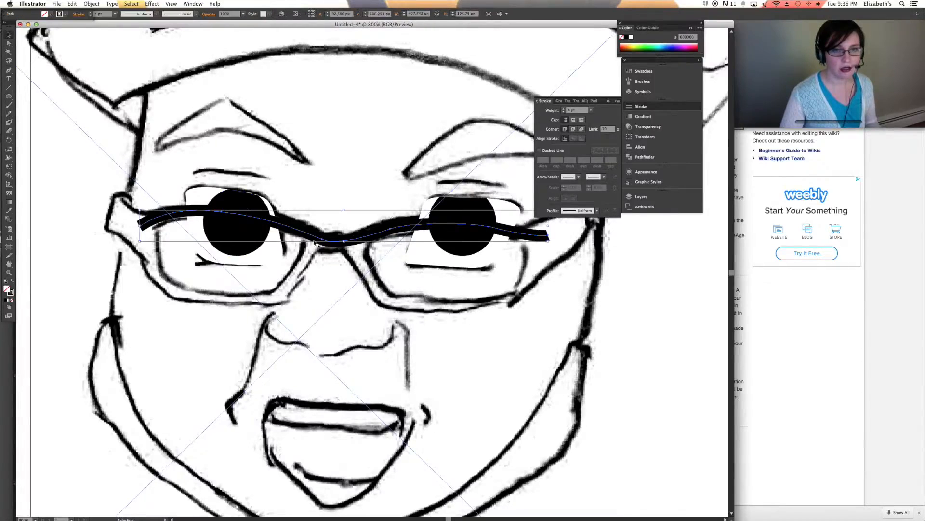
left_click(84, 5)
mouse_move(72, 4)
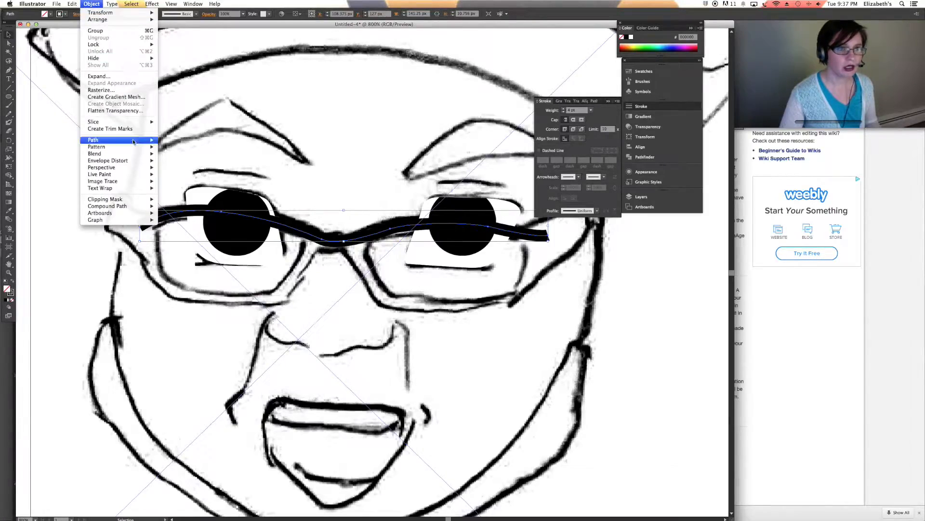
mouse_move(138, 149)
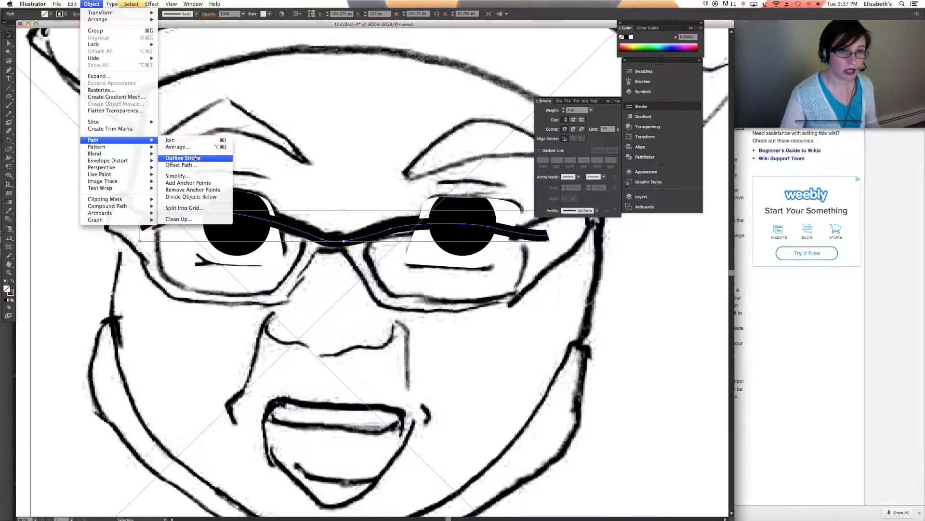
left_click(195, 158)
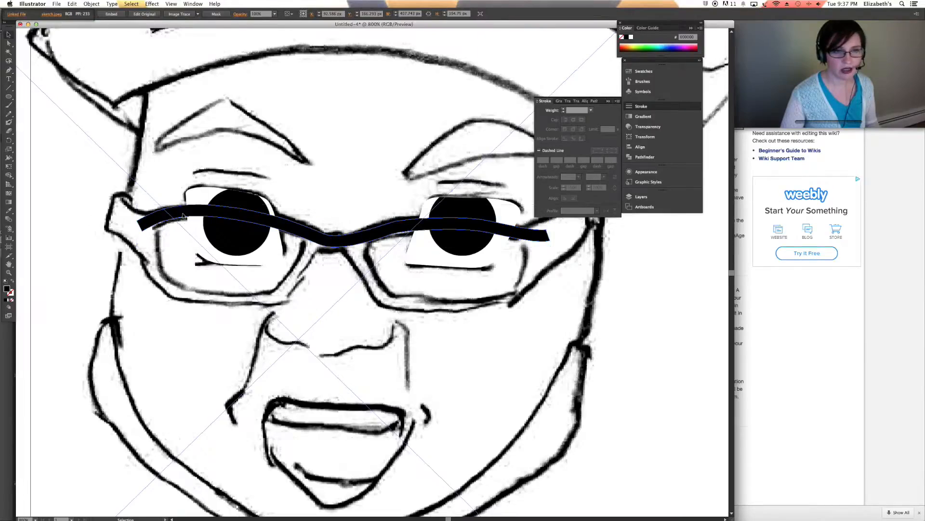
double_click(317, 239)
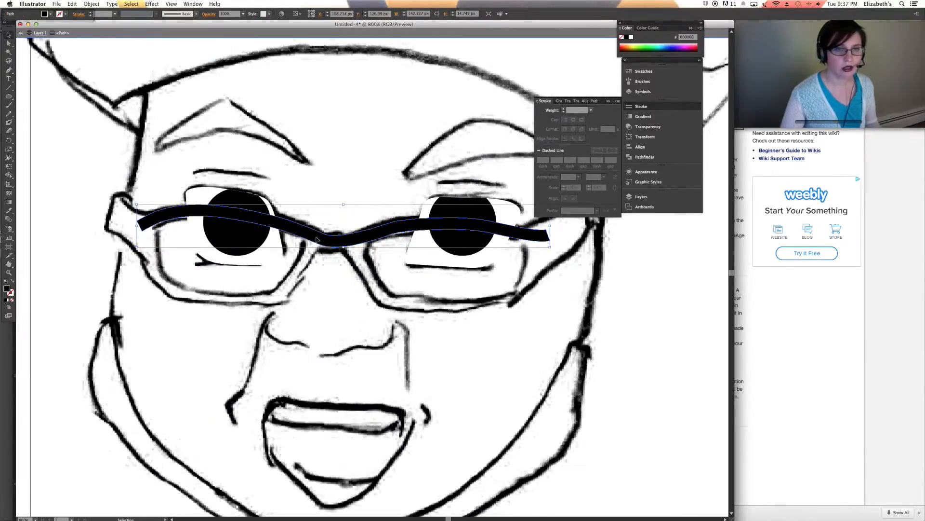
Exit isolation mode and fill the glasses' upper rim shape with grey #666666.
key("Escape")
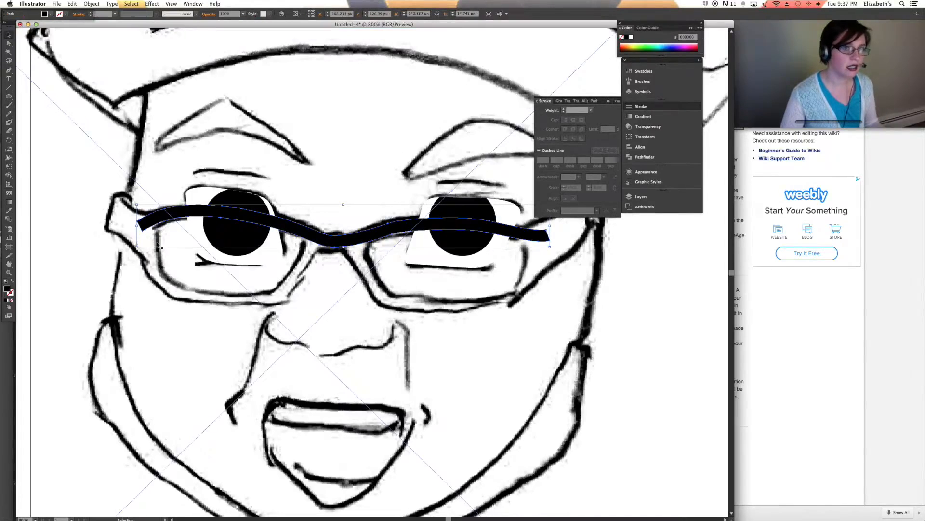
double_click(7, 288)
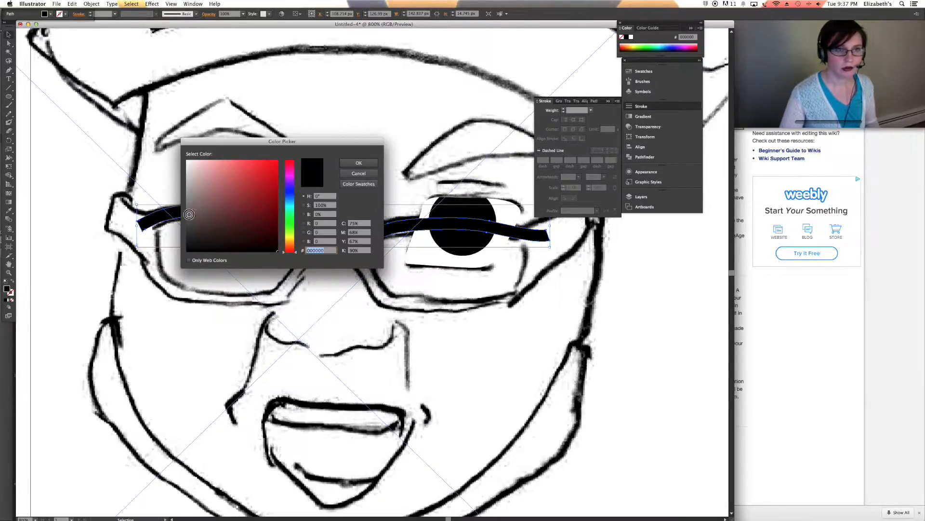
type("666666")
left_click(359, 162)
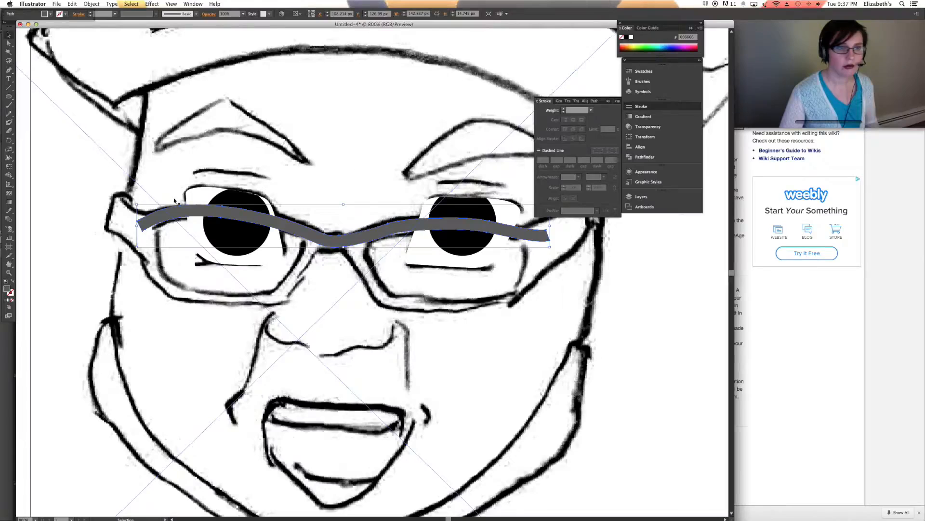
left_click(36, 192)
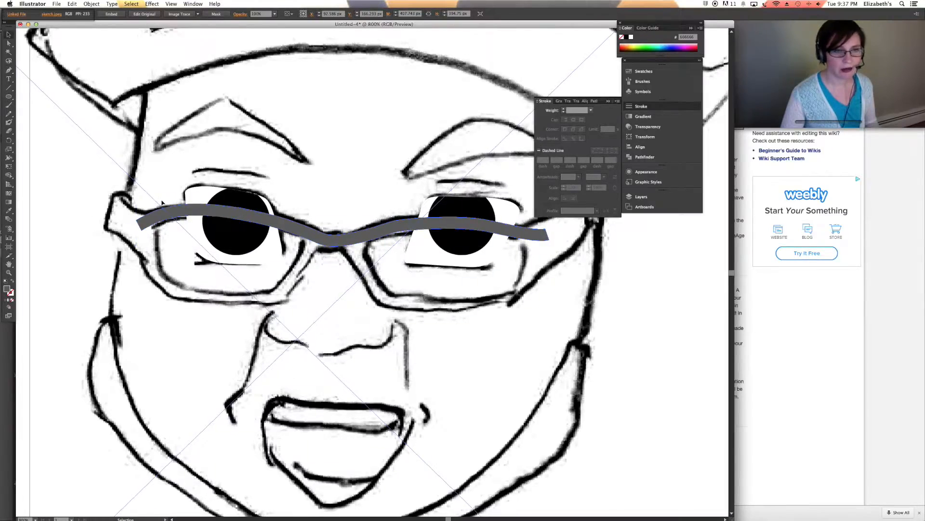
Draw an open Pen path along the glasses' lower rims, around both lenses and across the bridge, starting and ending on the upper rim.
left_click(8, 70)
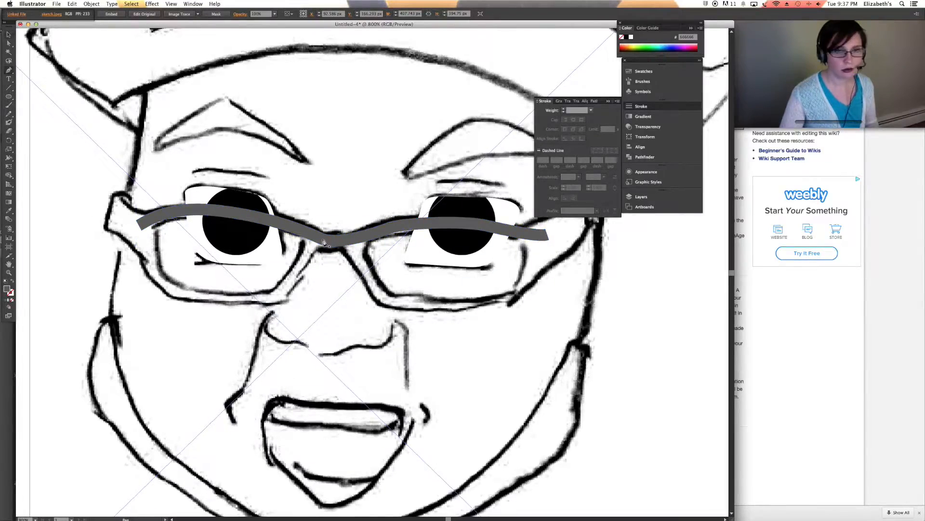
left_click(150, 225)
left_click(169, 291)
left_click(279, 299)
left_click(312, 237)
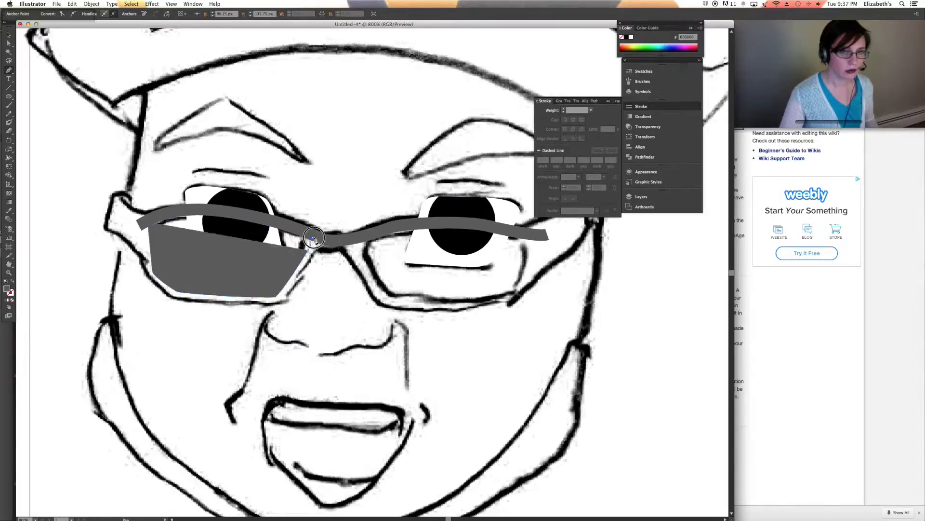
left_click(353, 240)
left_click(375, 288)
left_click(391, 301)
left_click_drag(467, 305, 483, 306)
left_click_drag(516, 295, 523, 288)
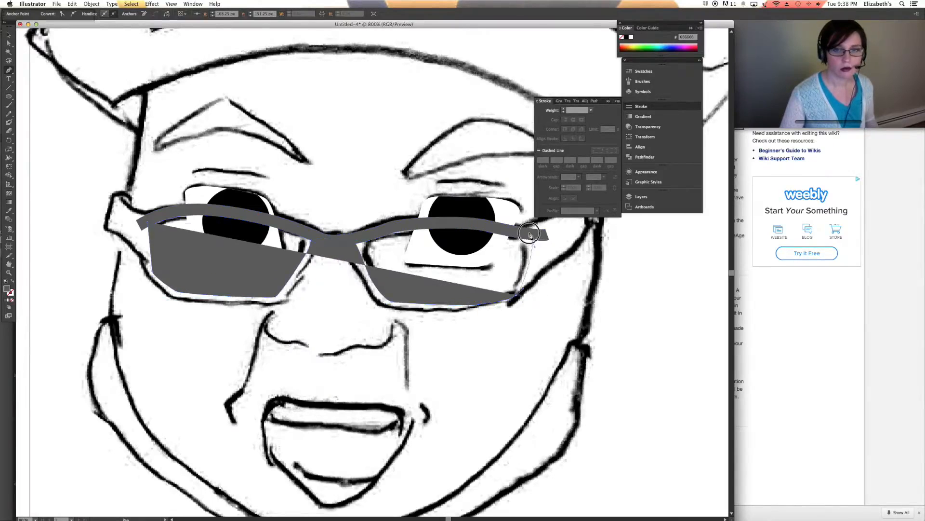
left_click_drag(532, 240, 529, 234)
Swap the lower rim path's fill and stroke so it has only a grey stroke, and set the weight to 3 pt.
left_click(12, 280)
left_click(565, 111)
left_click(564, 111)
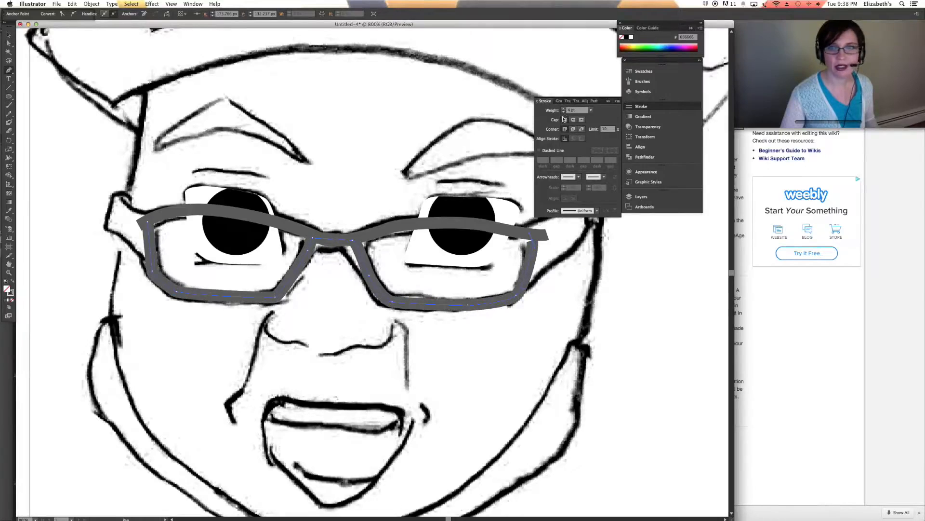
left_click(564, 113)
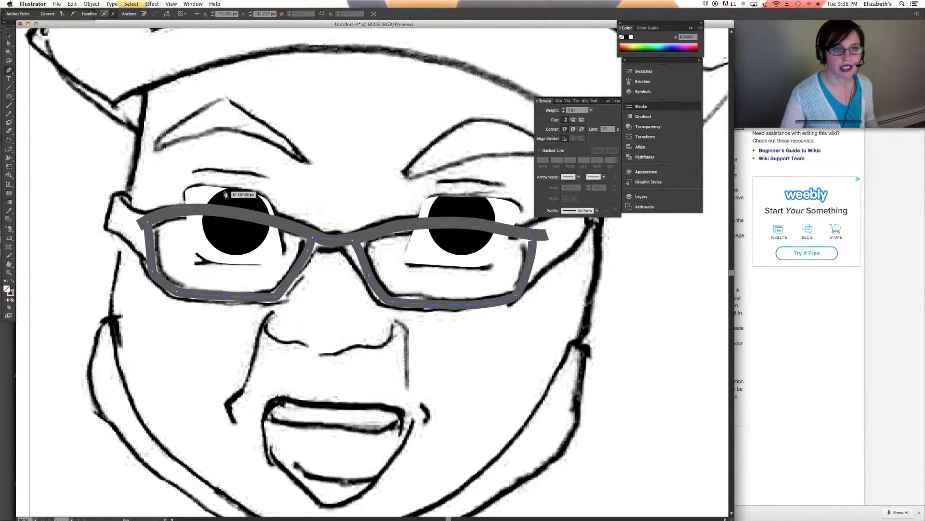
Convert the lower rim path's stroke into a filled shape with Outline Stroke and deselect it.
left_click(70, 5)
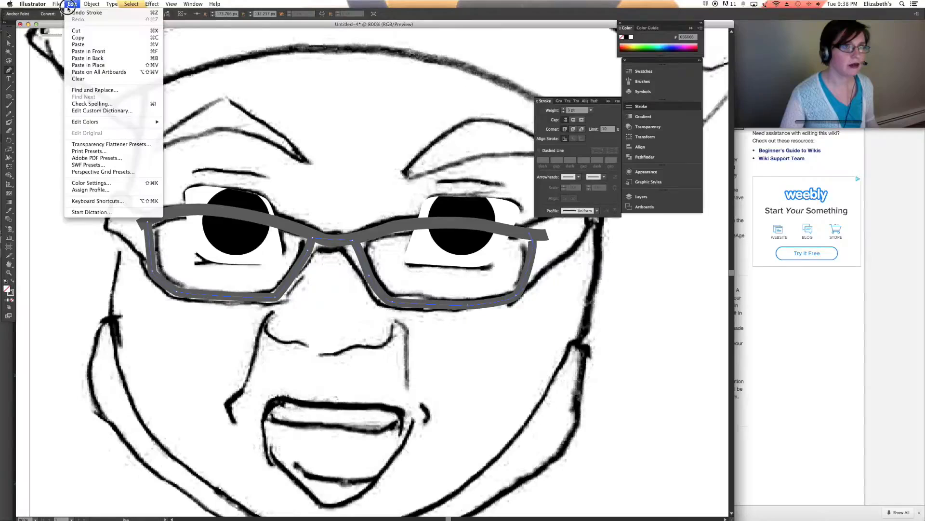
mouse_move(91, 4)
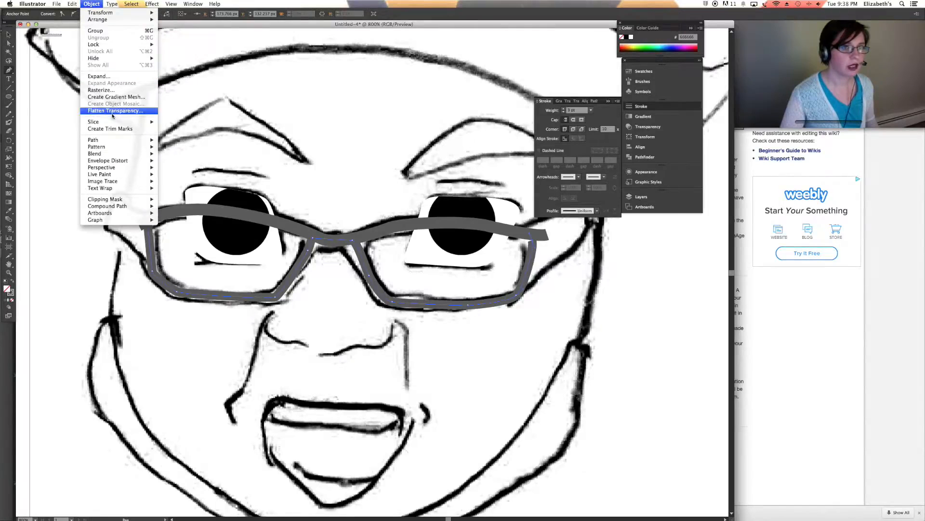
mouse_move(110, 140)
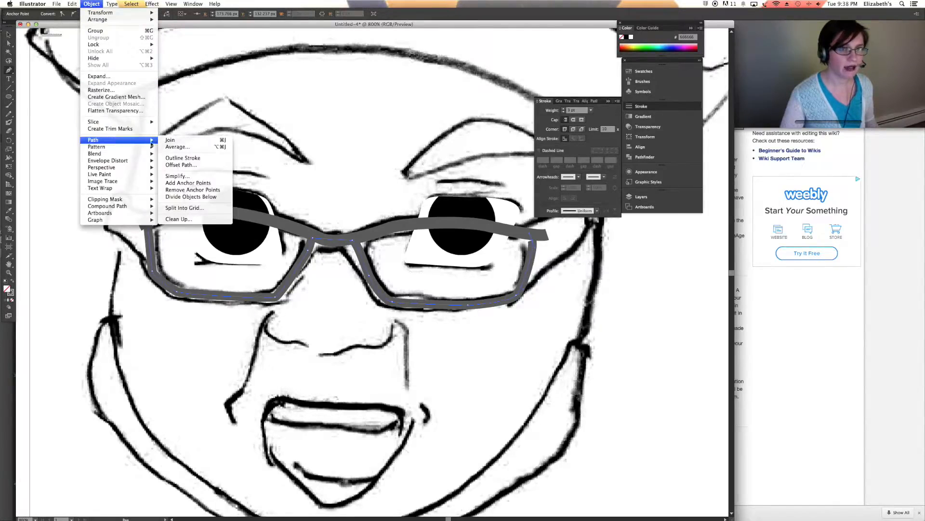
left_click(196, 159)
left_click(9, 35)
left_click(67, 154)
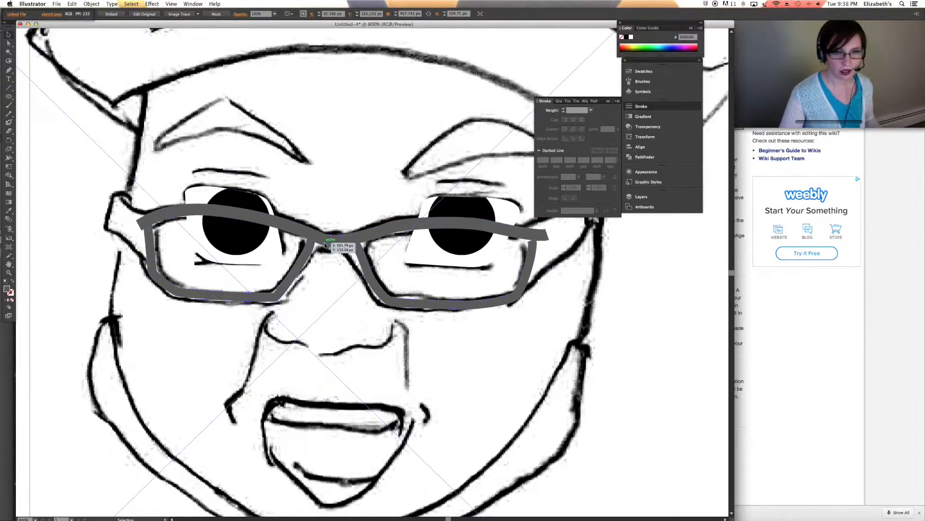
Select the upper and lower rim shapes and merge them into one glasses frame with Pathfinder Unite.
left_click(377, 235)
left_click(375, 224, "shift")
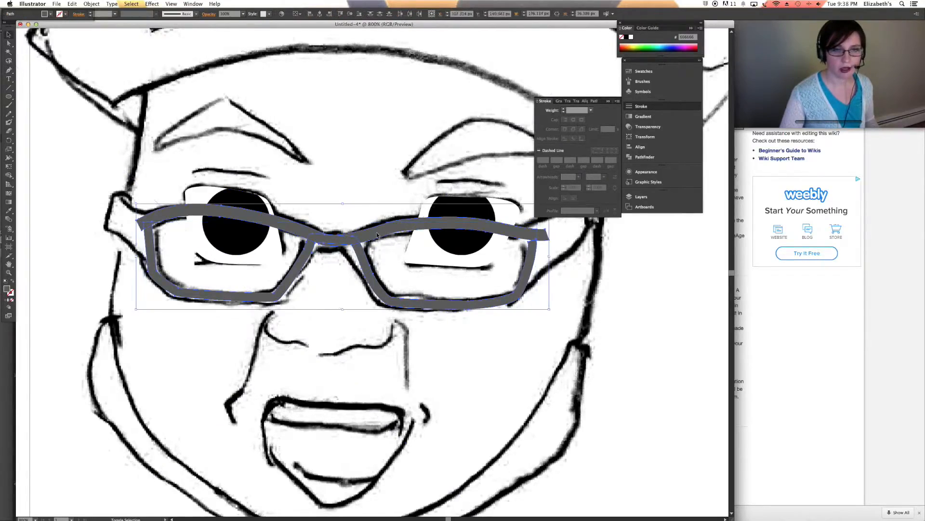
left_click(645, 157)
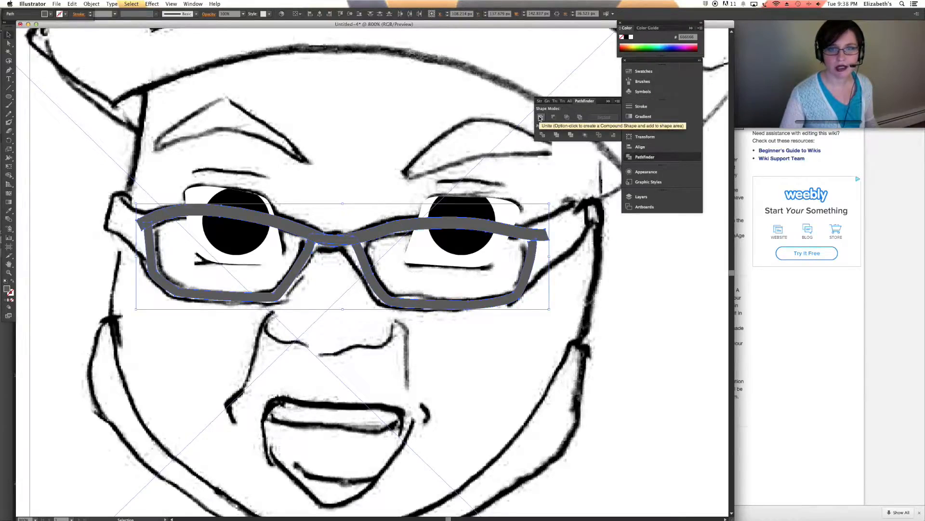
left_click(541, 117)
scroll(337, 198, "down", 2)
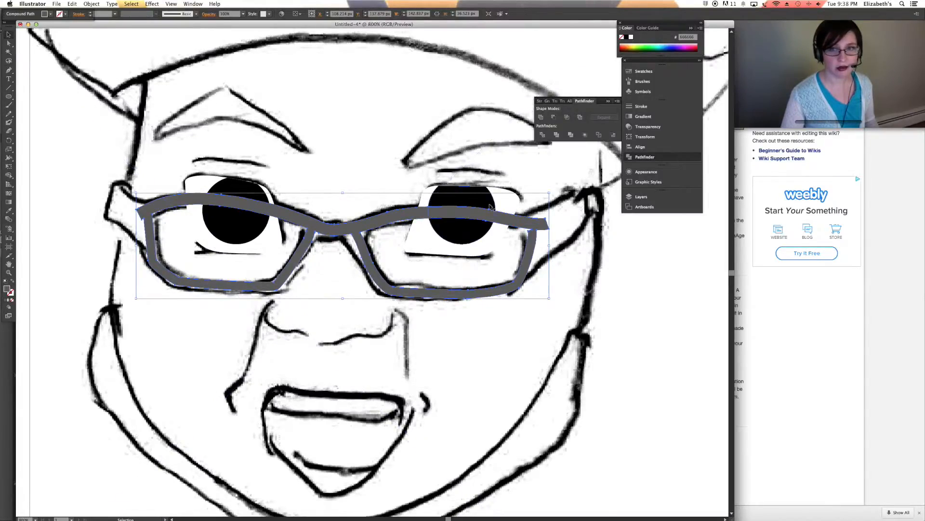
scroll(490, 206, "up", 2)
Draw a closed grey Pen shape for the temple piece at the left end of the frame, overlapping the left rim.
left_click(9, 71)
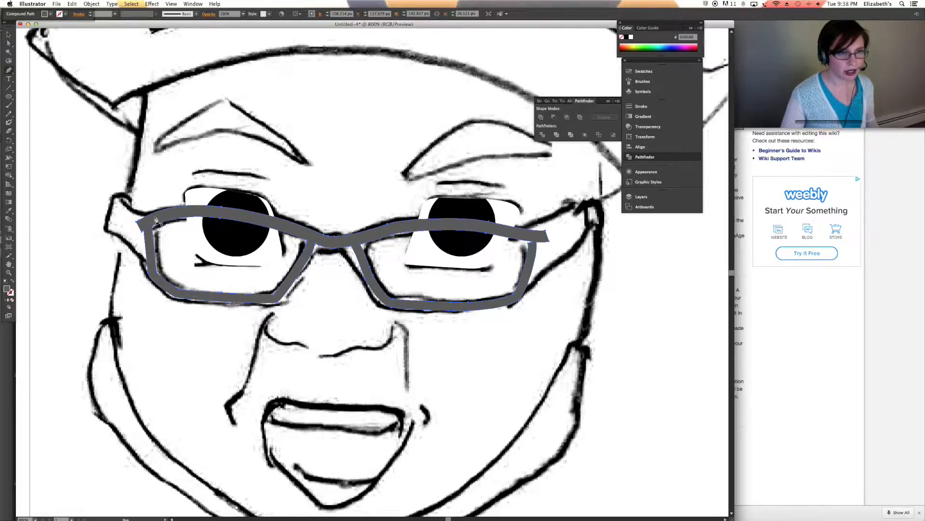
left_click(155, 215)
left_click(125, 208)
left_click(128, 193)
left_click(112, 194)
left_click(105, 230)
left_click(133, 250)
left_click(153, 281)
left_click(150, 229)
left_click(155, 214)
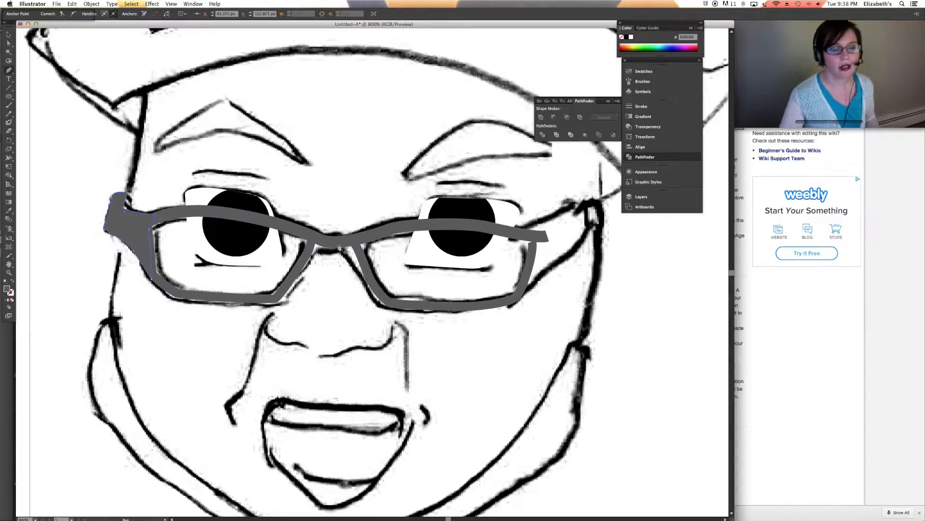
Draw a closed grey Pen shape for the temple arm at the right end of the frame, overlapping the right rim.
left_click(523, 235)
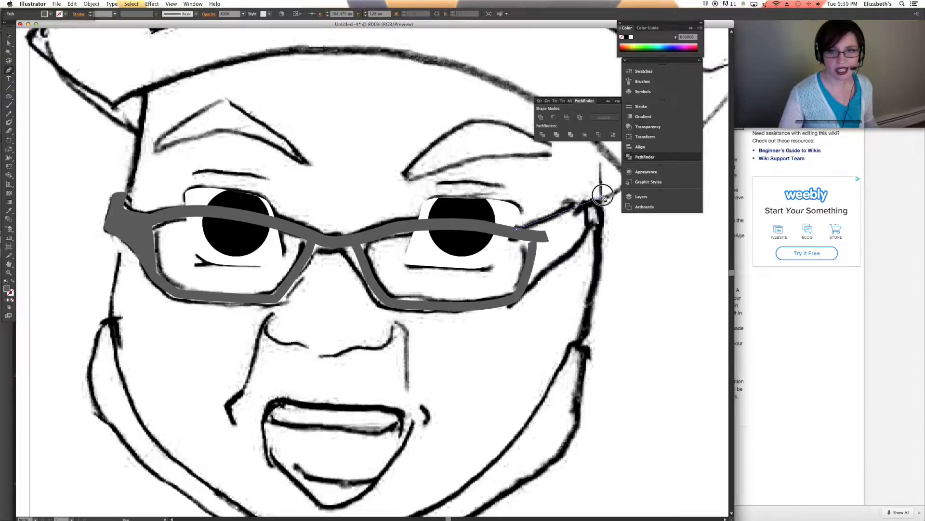
left_click(604, 195)
left_click(607, 221)
left_click(582, 245)
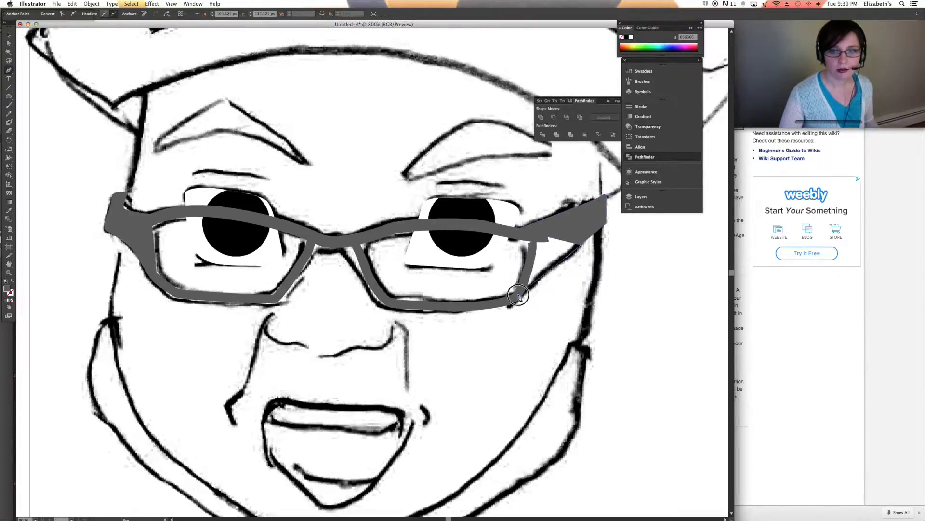
left_click(518, 295)
left_click(530, 254)
left_click(520, 236)
left_click(517, 228)
Merge both temple pieces with the glasses frame using Pathfinder Unite and select the combined shape.
left_click(9, 34)
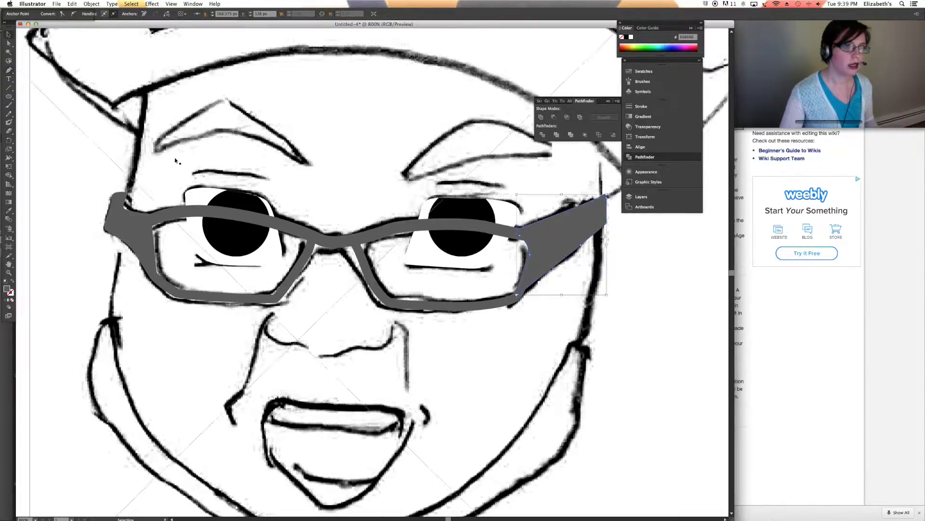
left_click(127, 231, "shift")
left_click(560, 243, "shift")
left_click(484, 222, "shift")
left_click(541, 117)
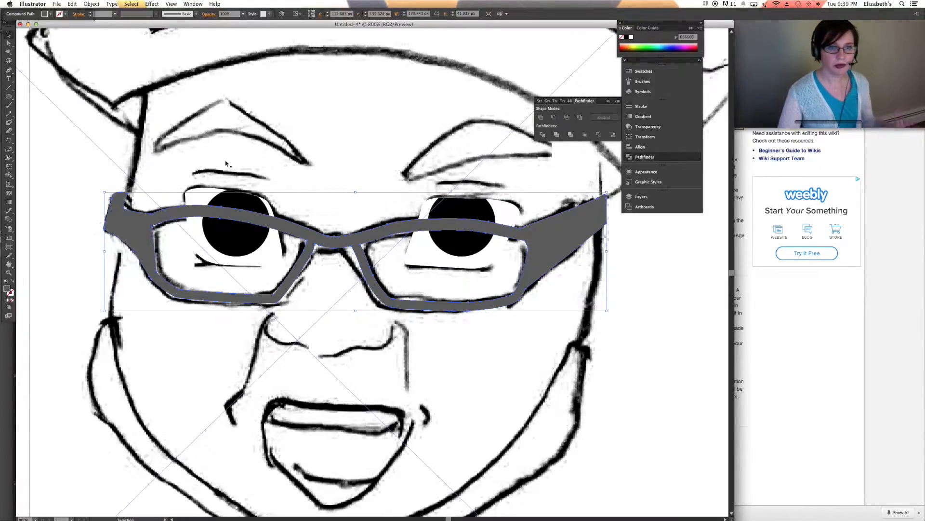
left_click(45, 147)
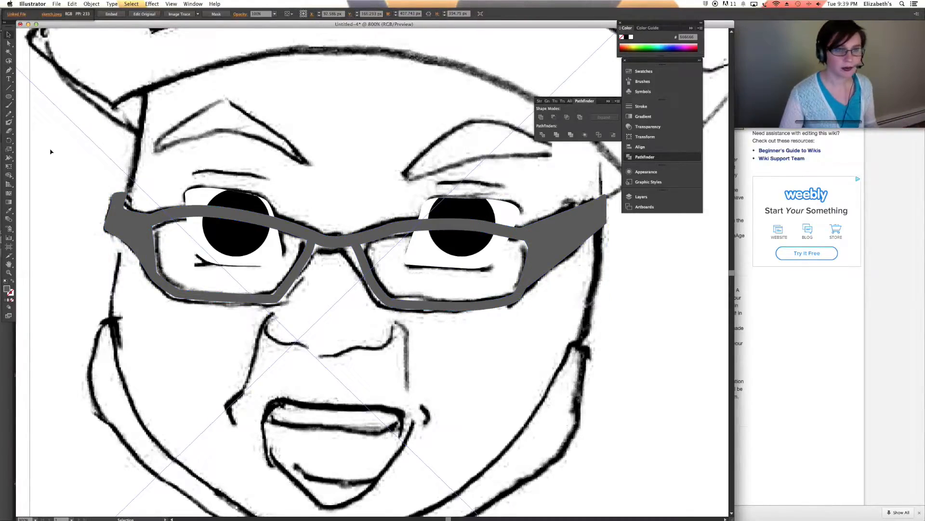
left_click(138, 227)
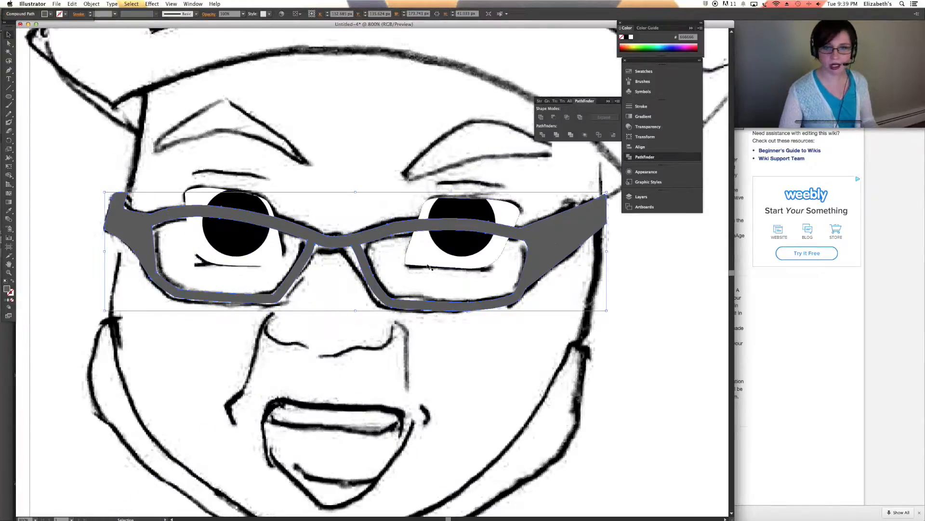
left_click(92, 3)
mouse_move(121, 140)
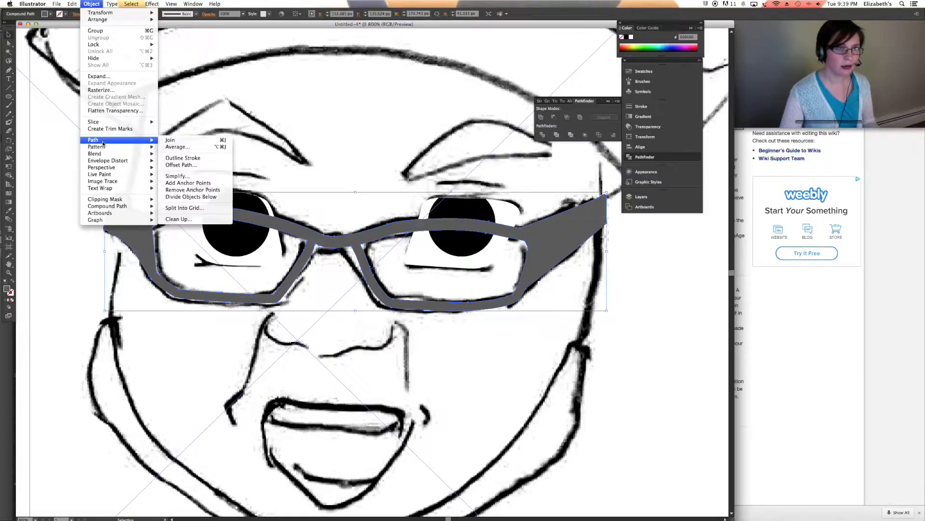
left_click(196, 165)
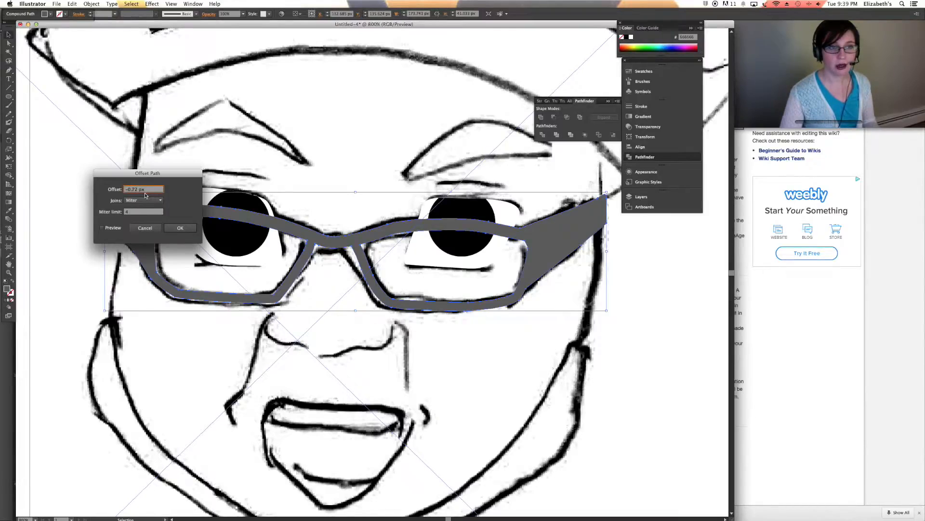
left_click(145, 228)
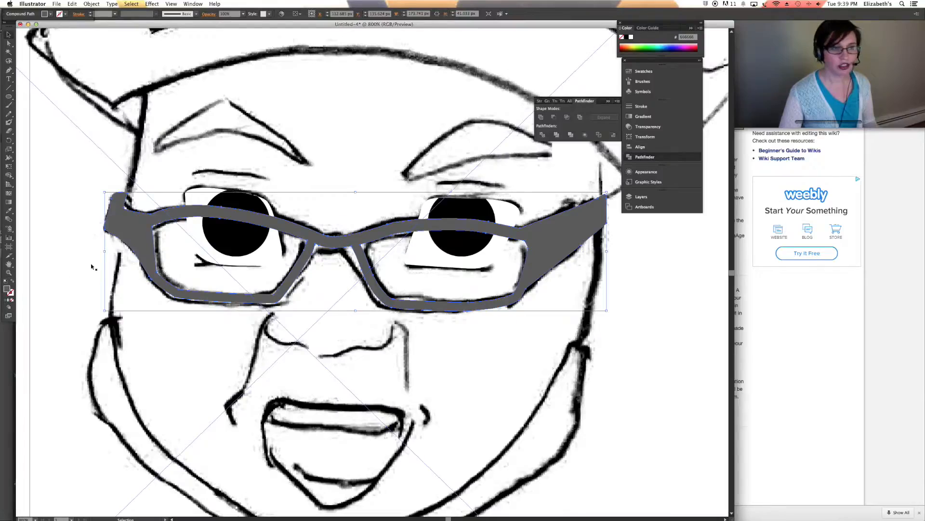
Change the united glasses frame's fill to the near-black grey #212020.
double_click(7, 289)
left_click_drag(267, 242, 188, 240)
left_click(348, 164)
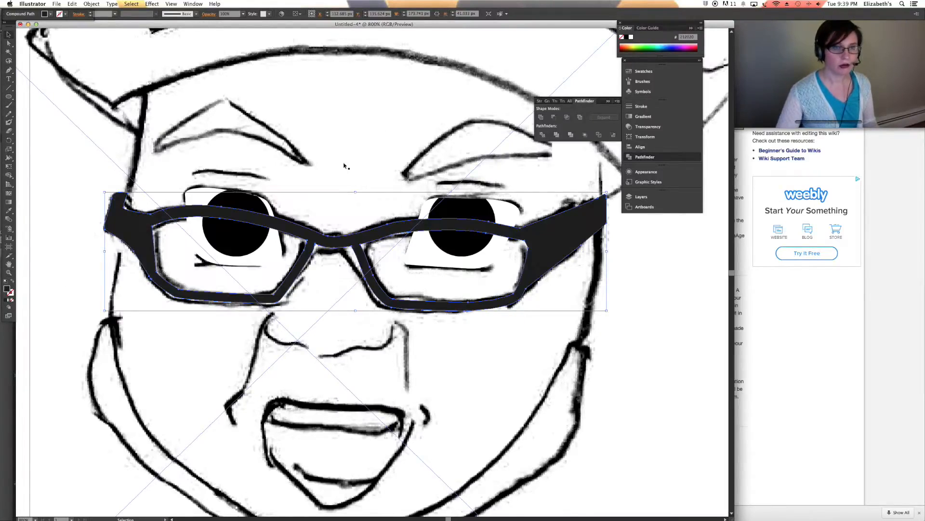
Create an inset copy of the glasses frame with Offset Path at -0.7 px, Miter joins and a miter limit of 4.
left_click(90, 4)
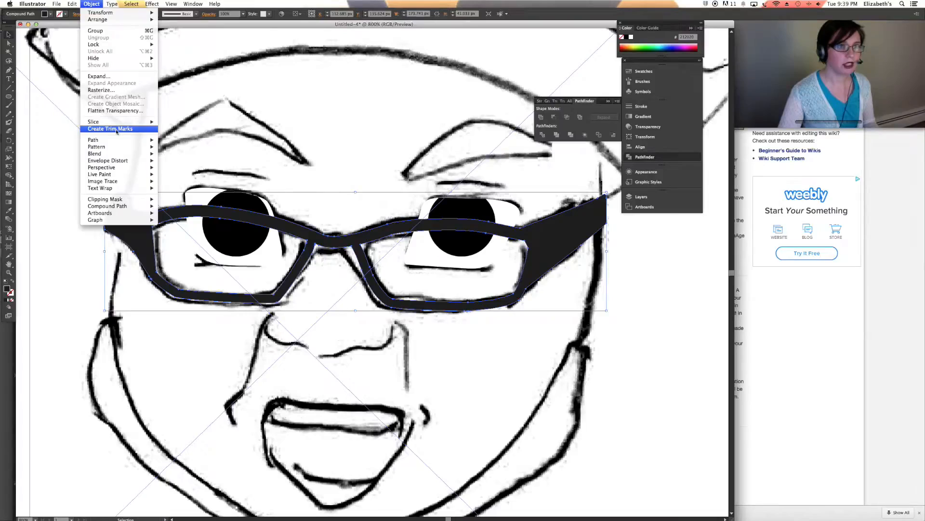
mouse_move(112, 139)
left_click(181, 165)
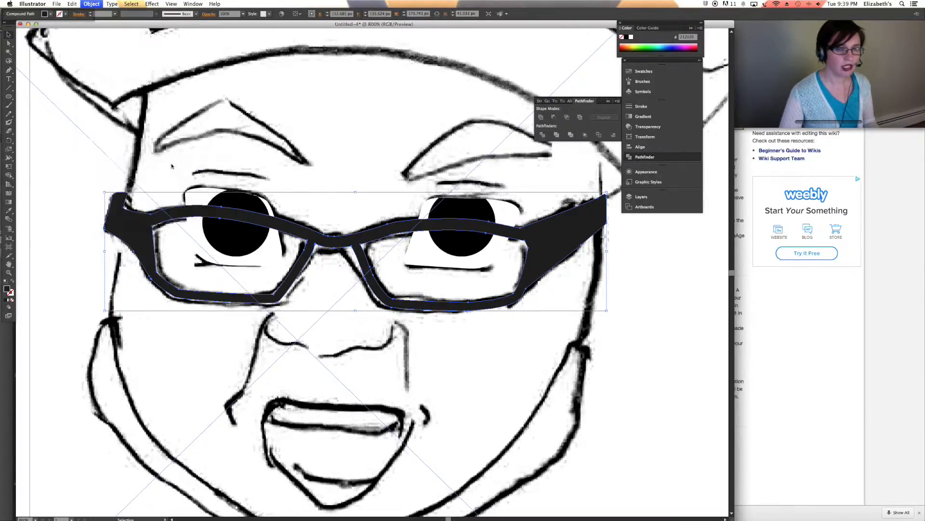
left_click(110, 227)
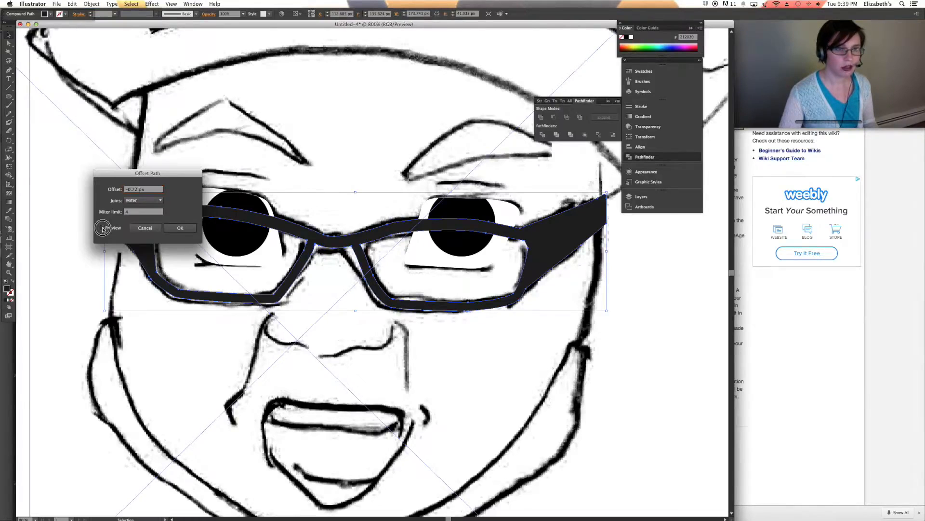
left_click(136, 190)
key("BackSpace")
left_click(149, 212)
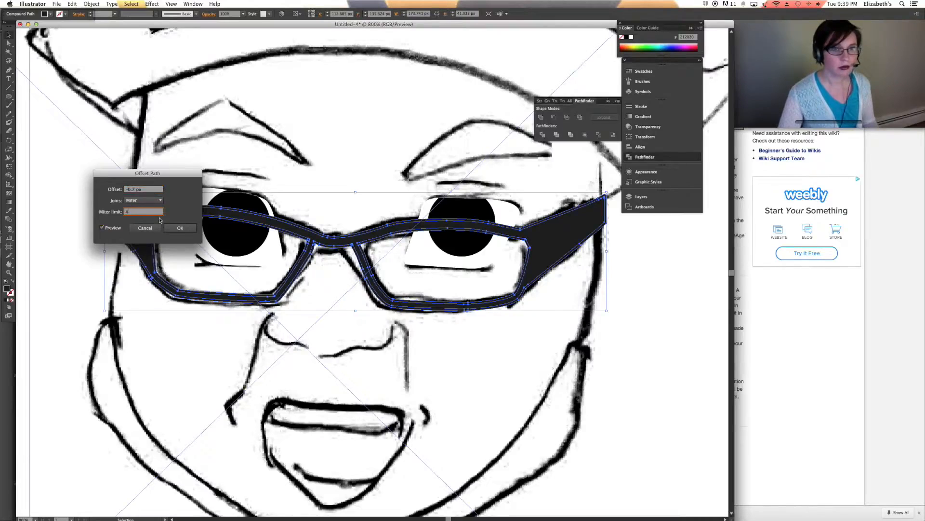
left_click(186, 230)
Fill the inset copy of the glasses frame with a dark grey slightly lighter than the outer shape.
double_click(6, 290)
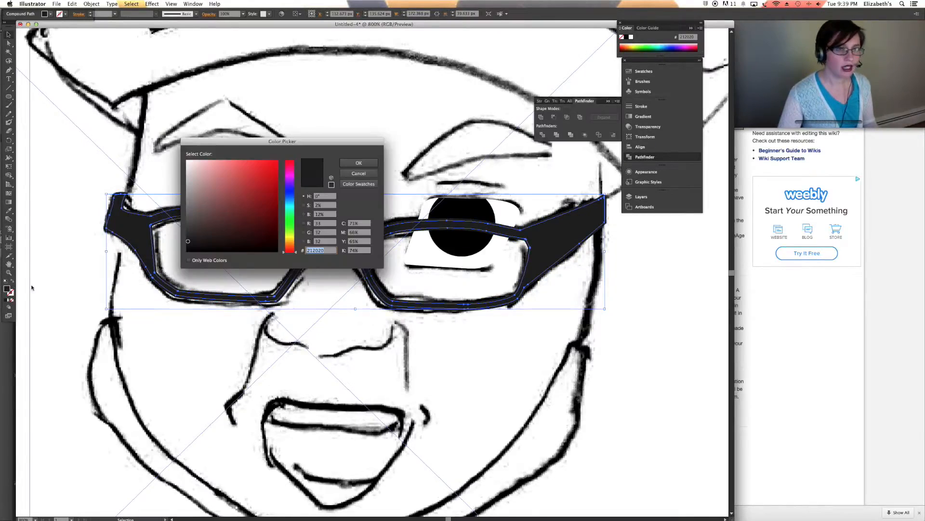
left_click(187, 230)
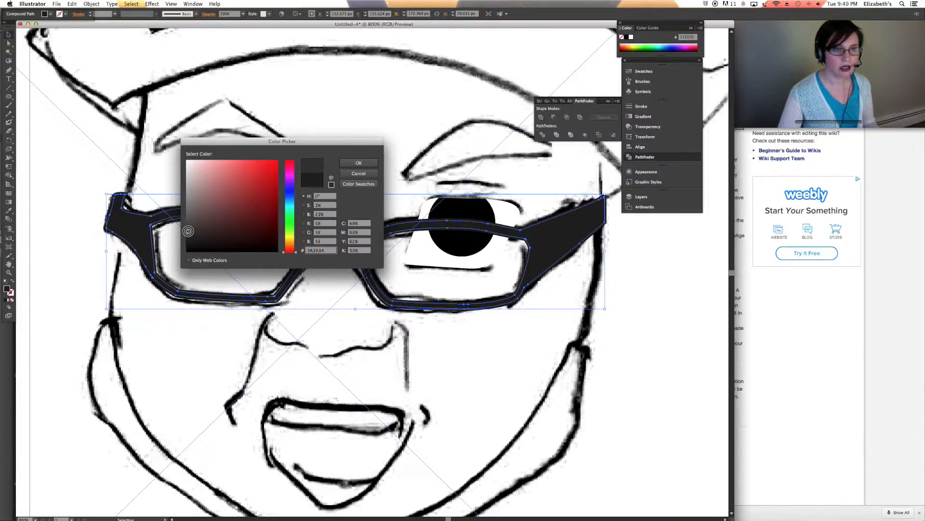
left_click(358, 164)
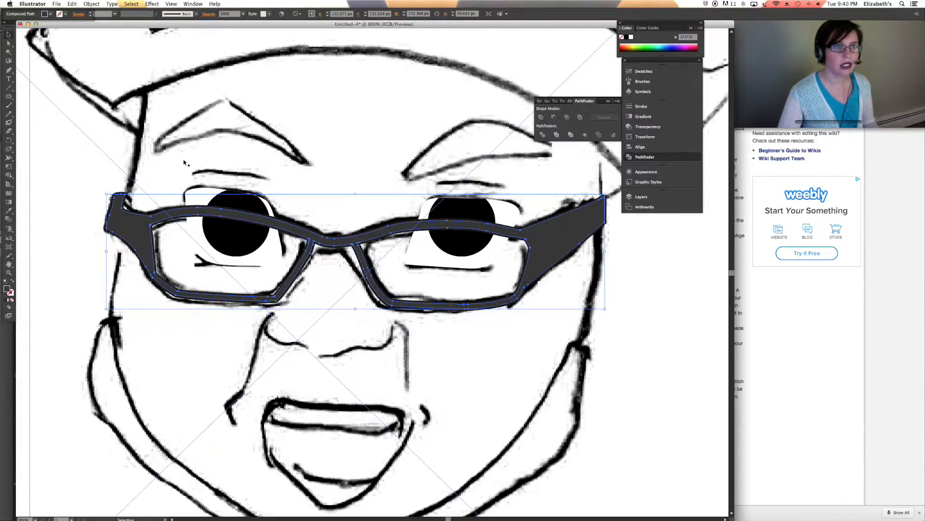
Create a further inset copy of the selected glasses shape with Offset Path at -0.7 px, Miter joins and a miter limit of 4.
left_click(94, 4)
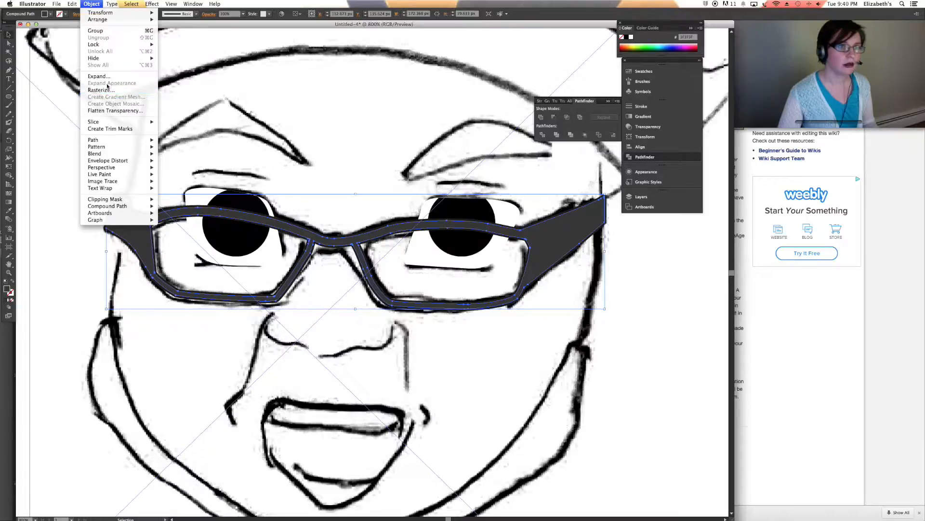
mouse_move(106, 139)
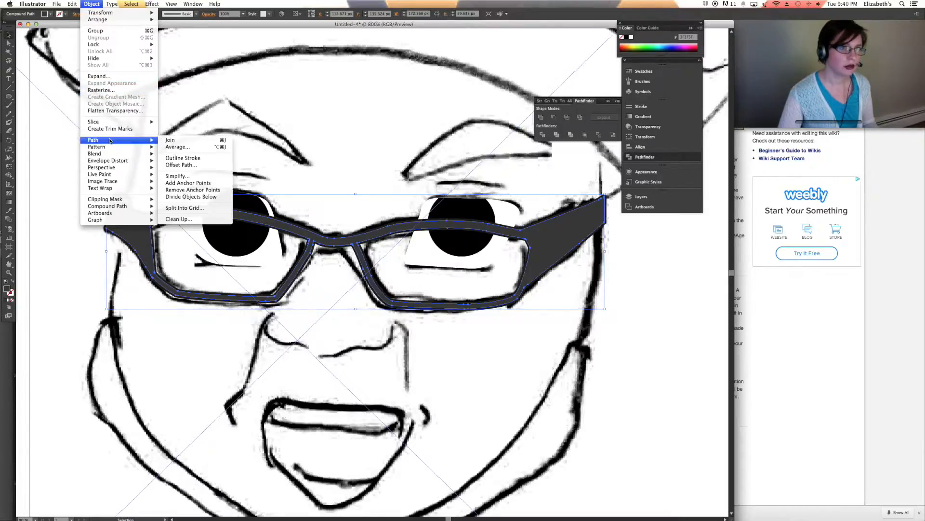
left_click(181, 165)
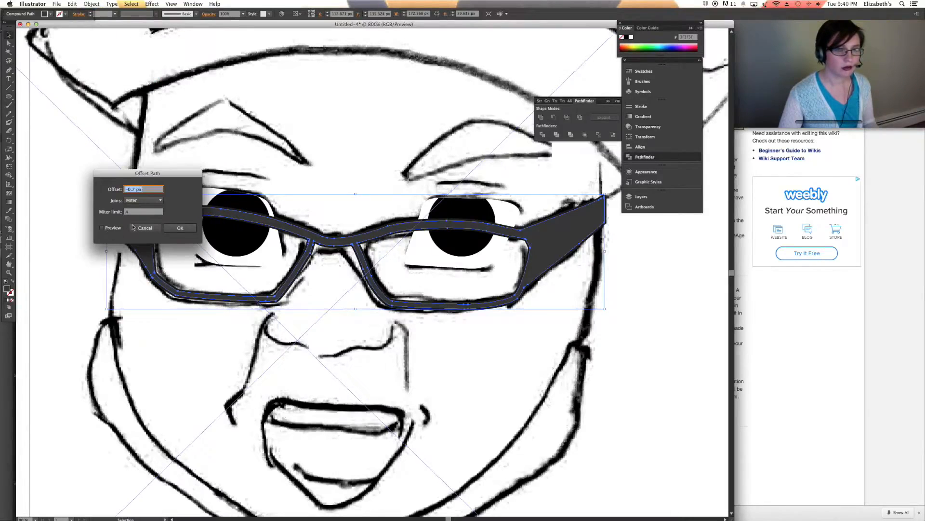
left_click(103, 228)
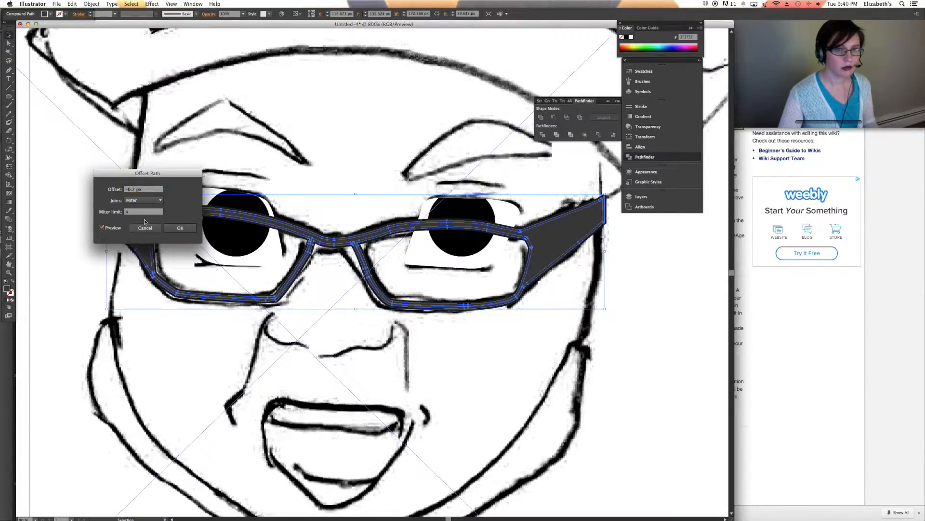
left_click(179, 227)
Try a mid-grey #939393 fill on the new innermost glasses shape and undo it.
double_click(9, 289)
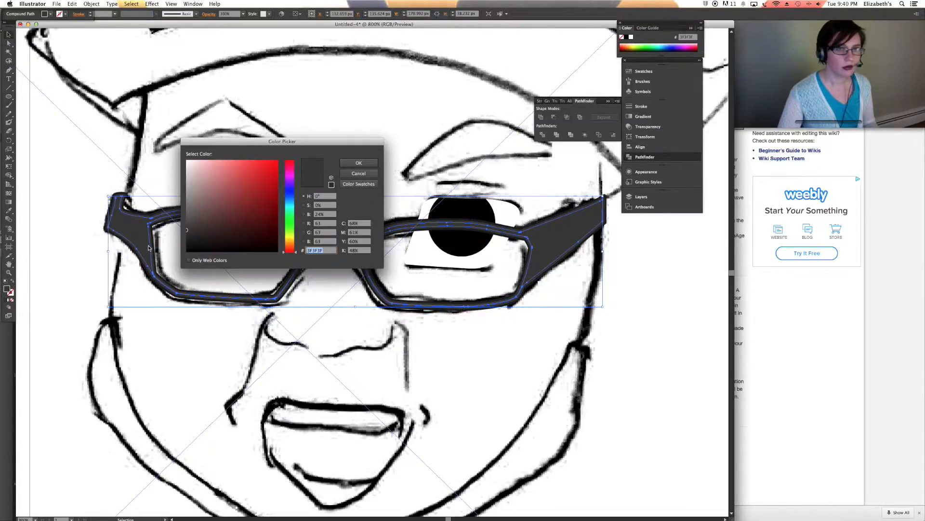
left_click_drag(190, 211, 185, 197)
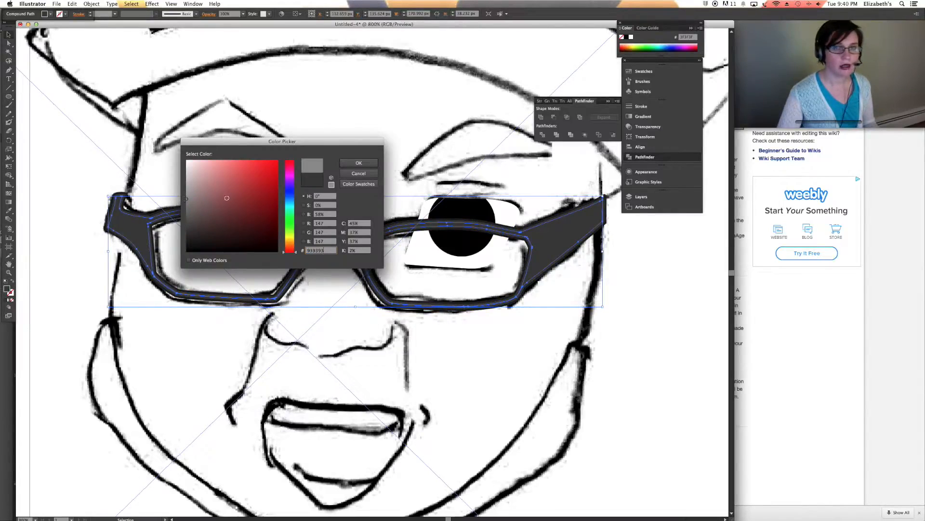
left_click(359, 162)
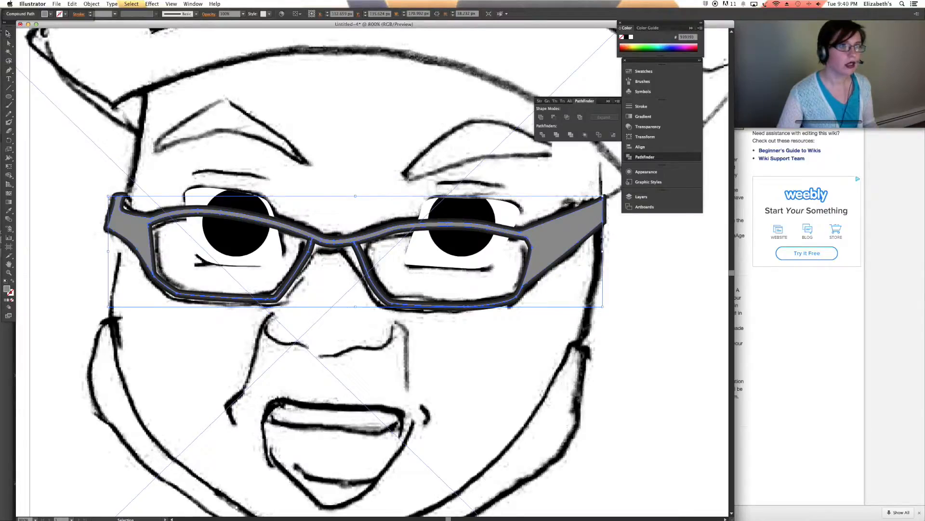
left_click(66, 130)
scroll(143, 151, "right", 3)
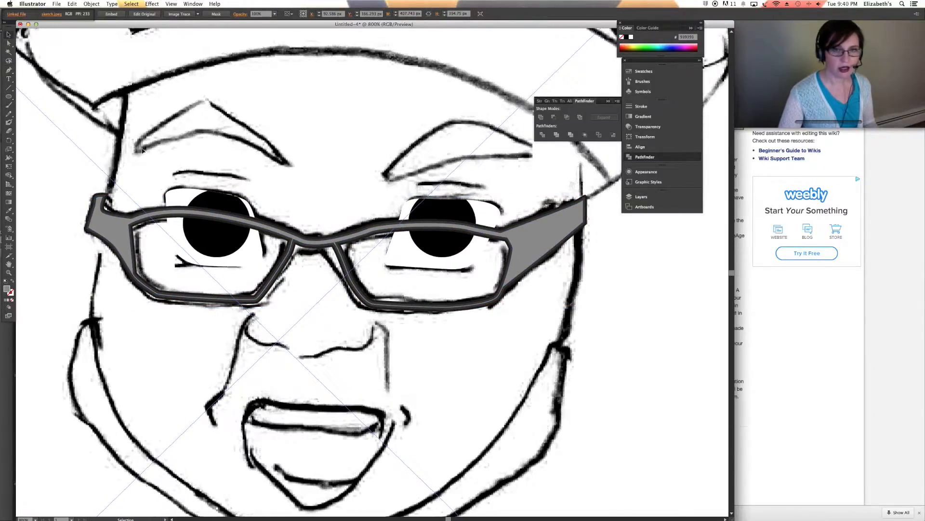
scroll(143, 151, "left", 4)
scroll(143, 151, "up", 2)
scroll(143, 151, "left", 2)
scroll(143, 151, "up", 1)
scroll(142, 151, "up", 2)
scroll(142, 151, "left", 4)
scroll(142, 151, "right", 3)
scroll(142, 151, "down", 3)
scroll(143, 151, "right", 2)
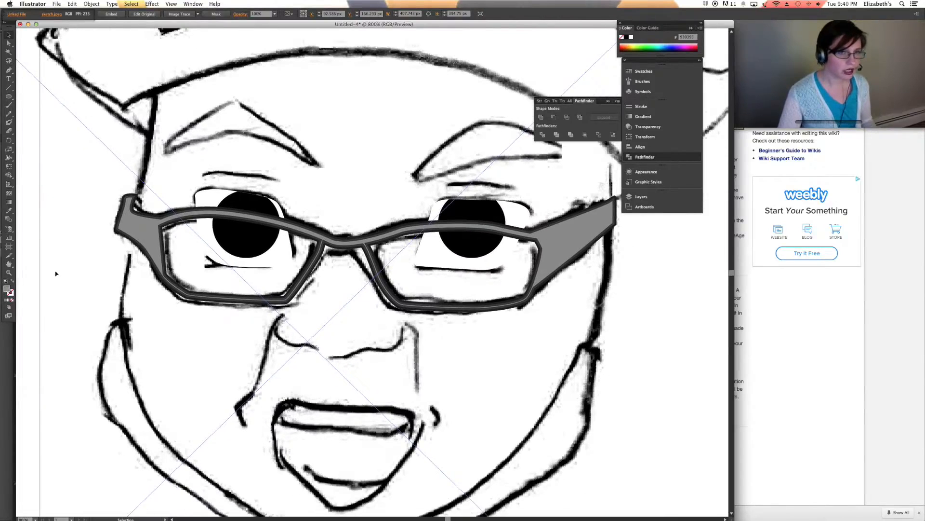
key("super+z")
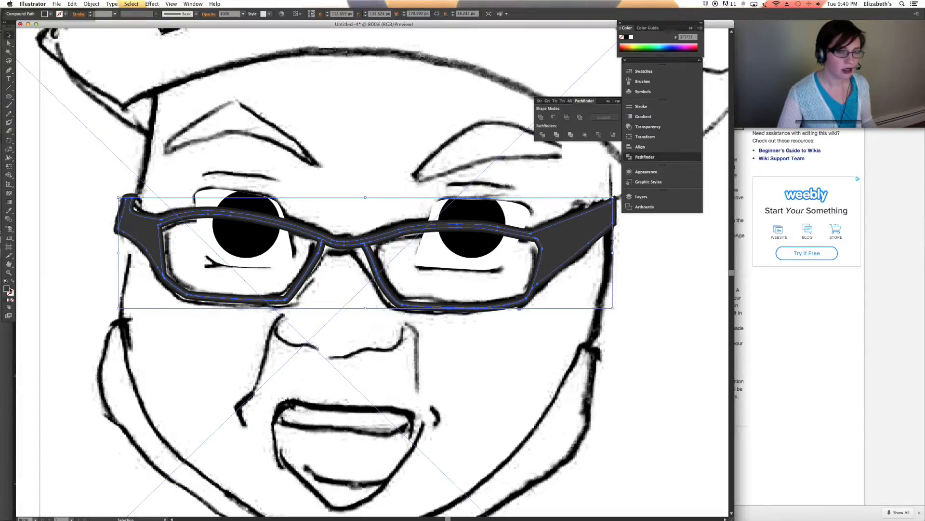
Fill the innermost glasses shape with the darker grey #2D2D2D.
double_click(7, 289)
left_click_drag(188, 225, 187, 234)
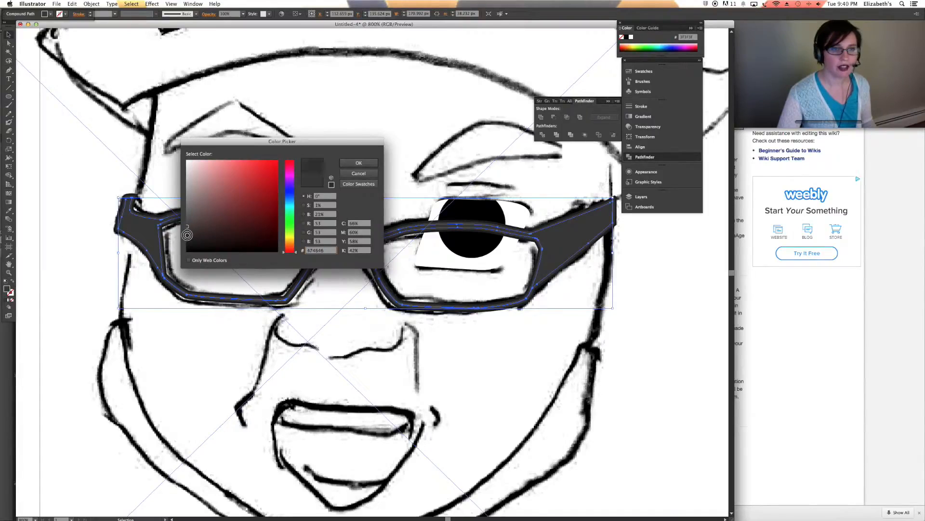
left_click(345, 163)
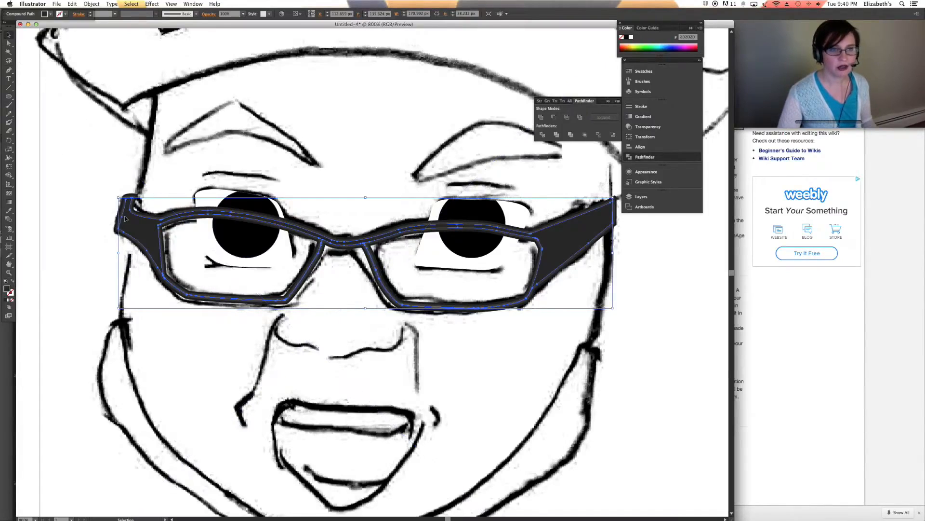
Change the innermost glasses shape's fill to a lighter dark grey, about #494949, and deselect it.
double_click(7, 289)
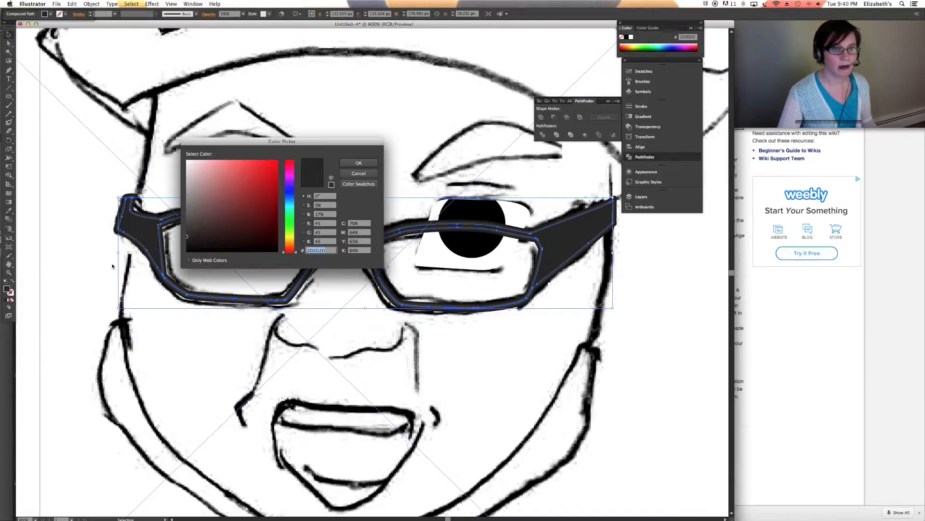
left_click(187, 225)
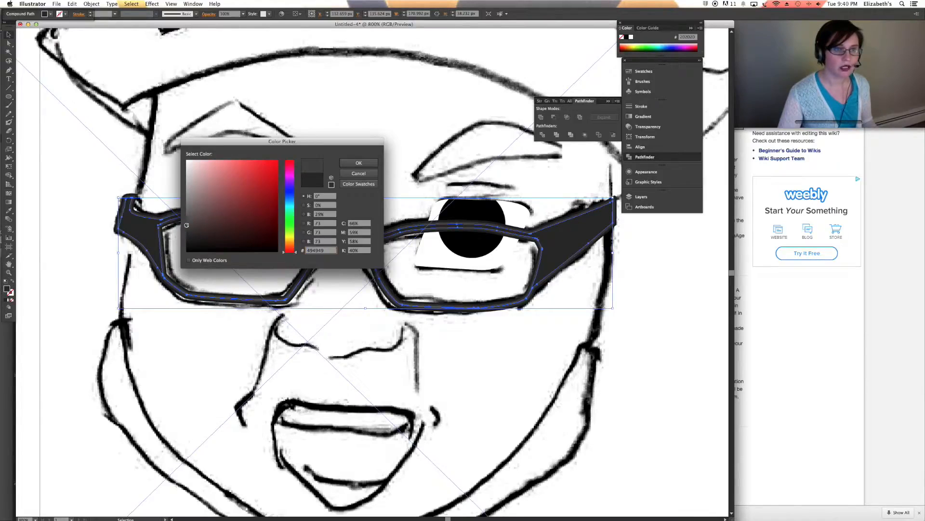
left_click(357, 162)
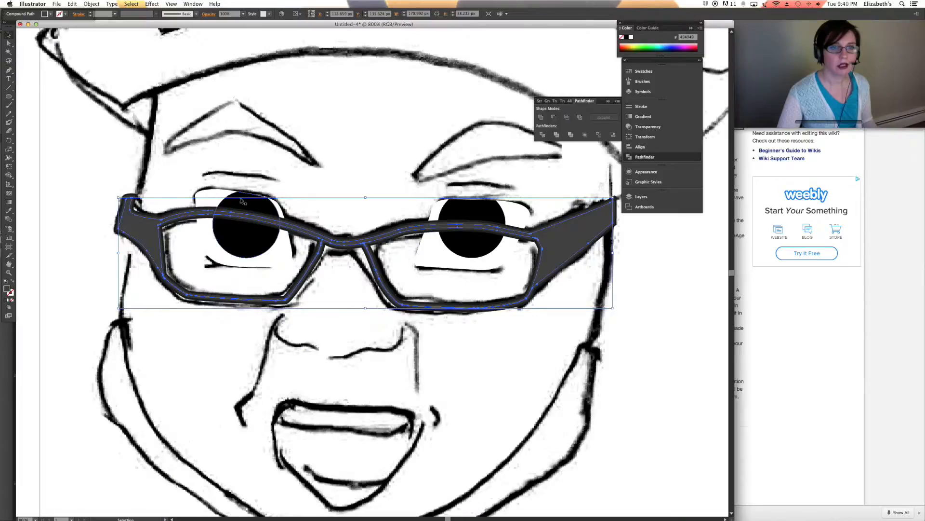
left_click(114, 181)
Trace the crease line above the left eye with the Pen tool, using a black stroke and no fill.
scroll(114, 181, "up", 3)
scroll(114, 181, "right", 3)
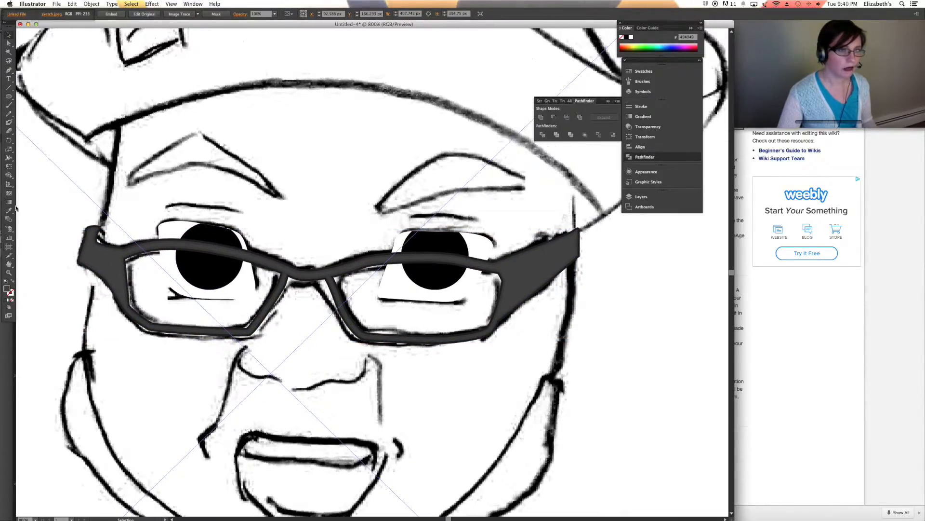
left_click(12, 114)
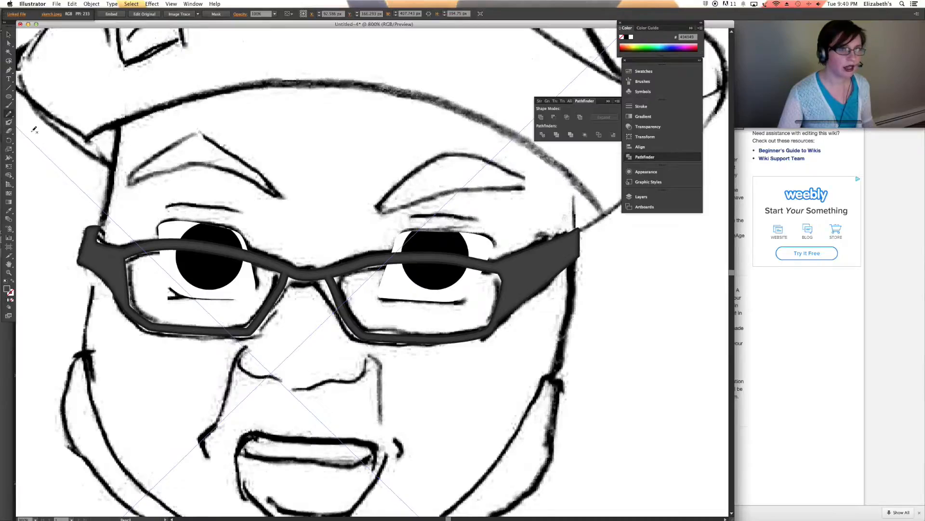
left_click(8, 70)
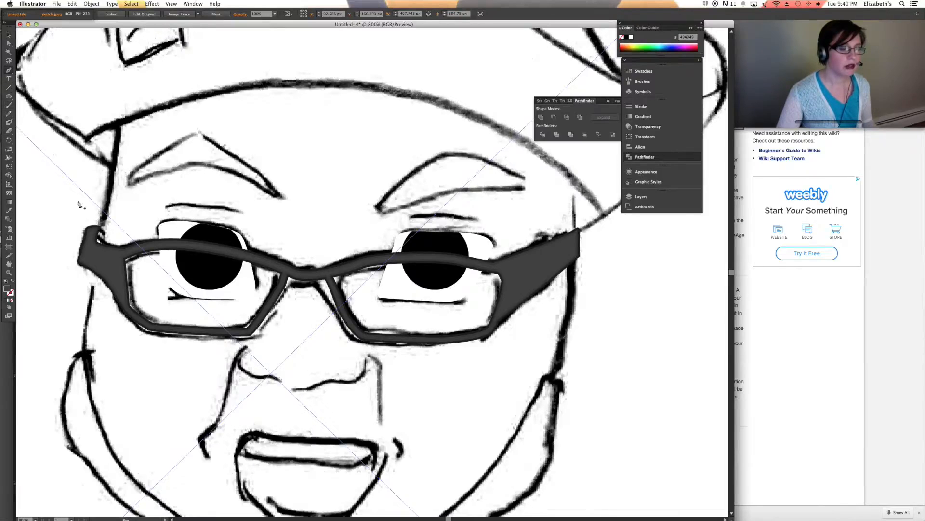
left_click(6, 300)
left_click(167, 208)
left_click(230, 210)
left_click(242, 213)
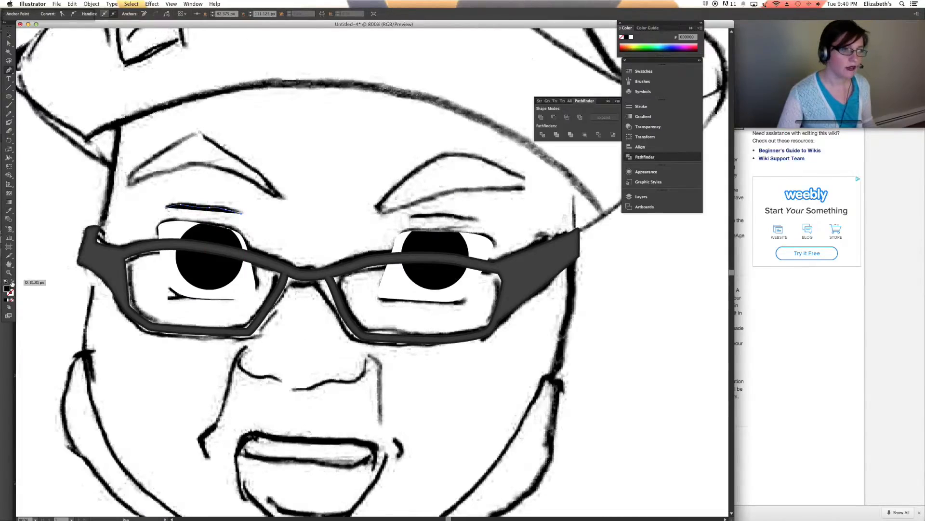
left_click(12, 282)
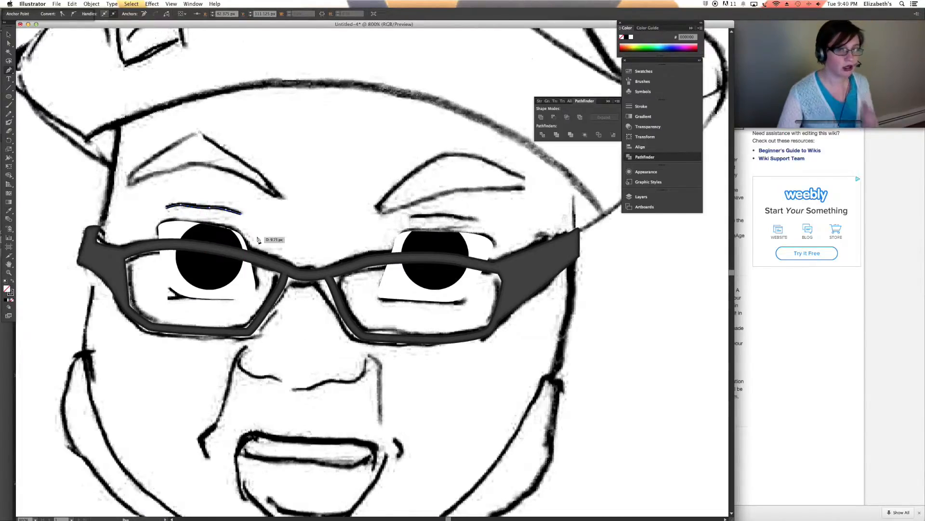
Trace the crease line above the right eye with the Pen tool as a separate open path.
left_click(410, 218)
key("super+z")
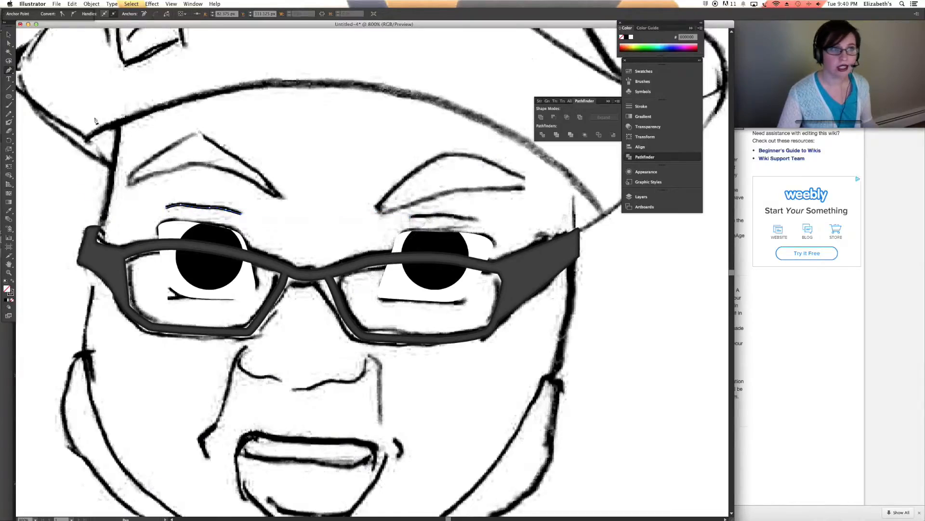
left_click(10, 36)
left_click(8, 70)
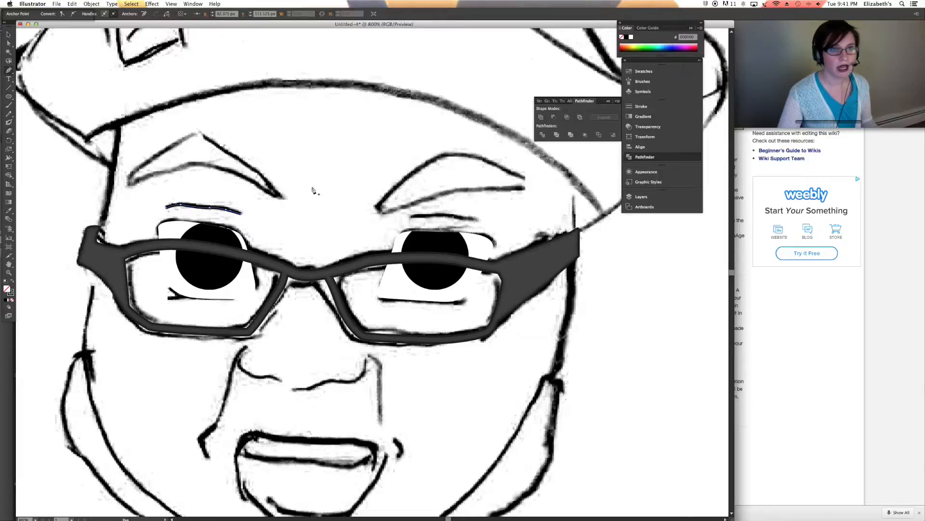
left_click(411, 217)
left_click(477, 218)
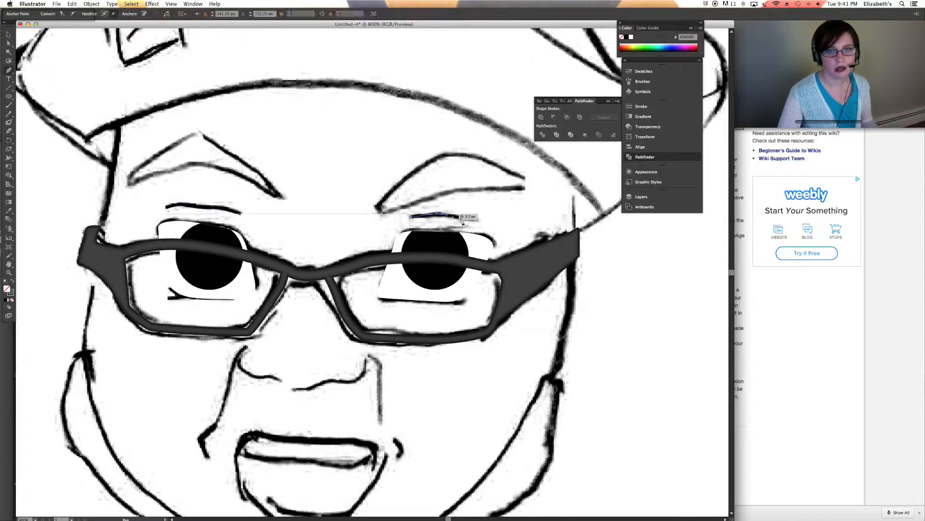
left_click(9, 39)
Outline the left eyebrow with the Pen tool as a closed path following the sketch.
left_click(9, 71)
left_click(129, 178)
left_click_drag(165, 148, 181, 164)
left_click(201, 132)
left_click(237, 155)
left_click(278, 195)
left_click(133, 185)
left_click(128, 179)
Outline the right eyebrow with the Pen tool as a closed, curved path following the sketch.
left_click(378, 209)
left_click(394, 189)
left_click_drag(428, 165, 432, 165)
left_click(530, 179)
left_click_drag(496, 164, 516, 188)
left_click_drag(444, 192, 430, 197)
left_click(385, 213)
left_click(377, 209)
Swap fill and stroke on each eyebrow so both shapes have a solid black fill and no stroke.
key("v")
left_click(13, 281)
left_click(201, 164)
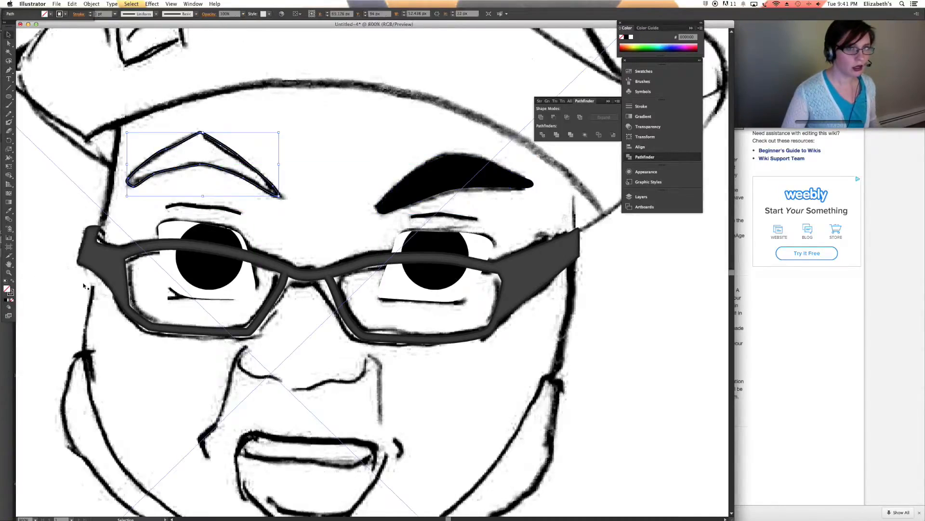
left_click(12, 281)
Select both eyebrows and fill them with a dark brownish tone, restricting the color choice to web colors.
left_click(453, 174, "shift")
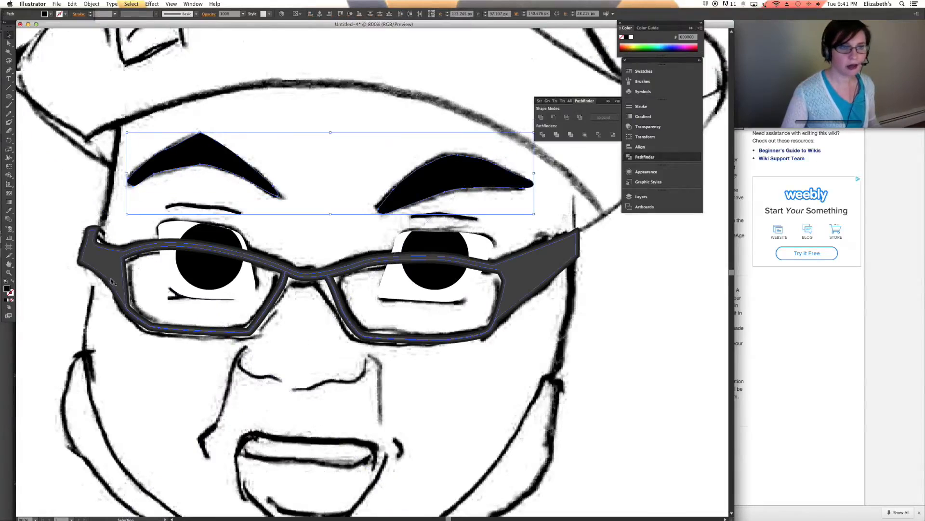
double_click(7, 289)
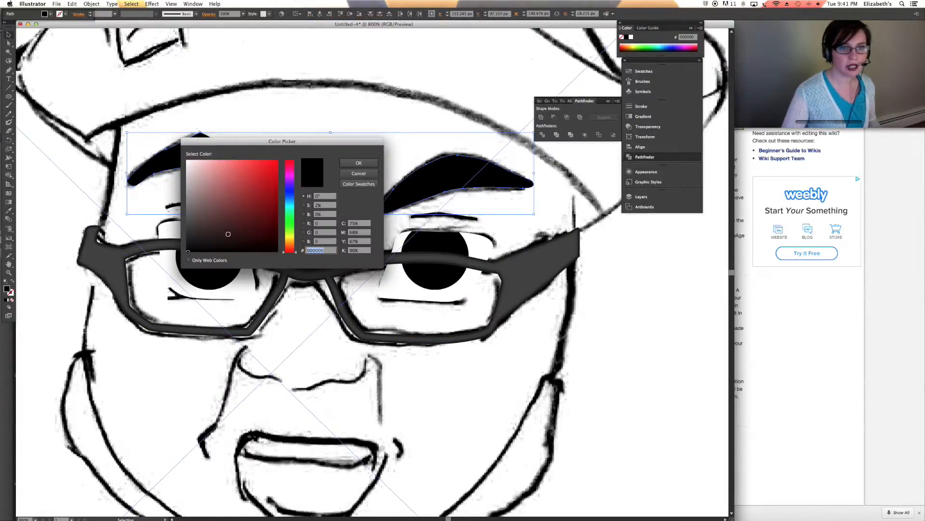
left_click(294, 246)
left_click_drag(295, 246, 295, 242)
left_click(212, 223)
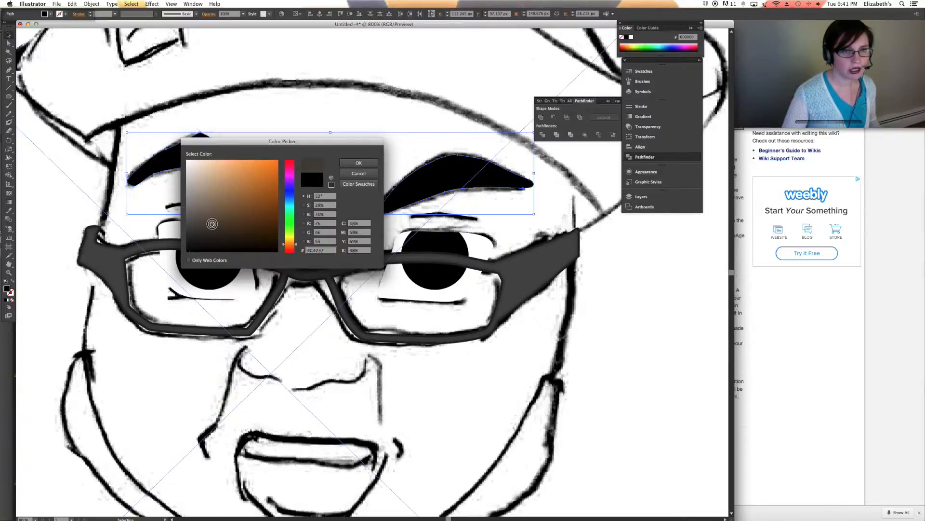
left_click(187, 260)
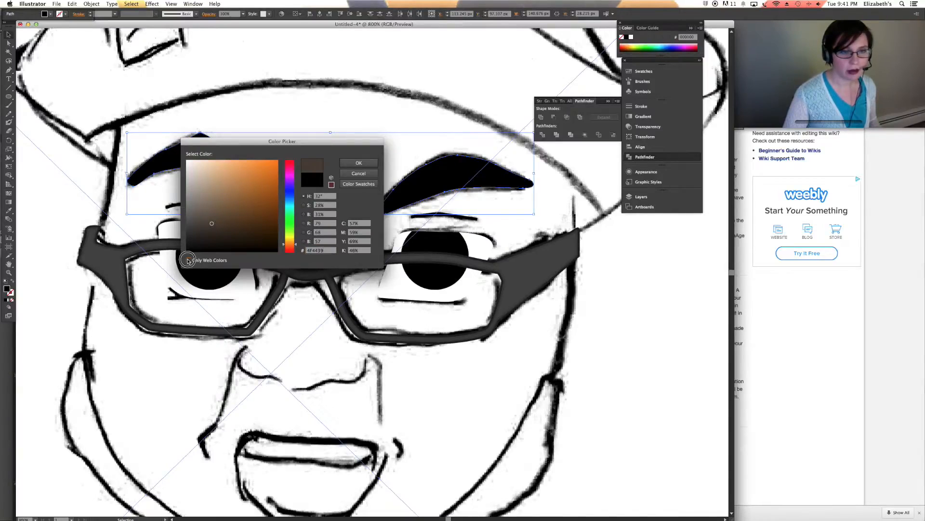
left_click(290, 248)
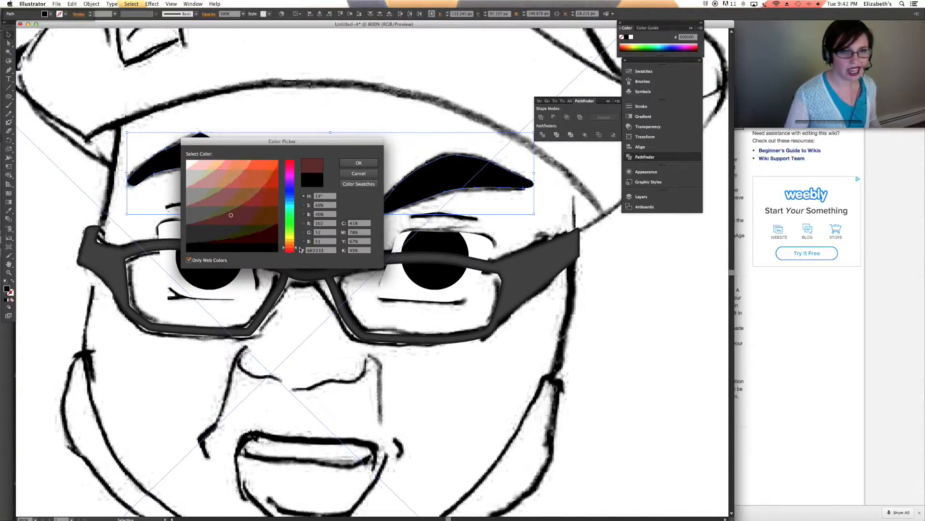
left_click(235, 232)
left_click(241, 248)
left_click(290, 243)
left_click(263, 222)
left_click(289, 237)
left_click(246, 235)
left_click(359, 163)
Change the fill of both eyebrows to the very dark red web color #330000 and deselect them.
double_click(7, 289)
left_click(290, 248)
left_click(268, 232)
left_click(359, 163)
left_click(380, 157)
Trace the left nostril curve with the Pen tool and copy the left eye crease's stroke style onto it with the Eyedropper.
scroll(381, 157, "down", 5)
left_click(9, 70)
left_click(234, 255)
left_click(269, 287)
left_click(8, 210)
left_click(193, 114)
Trace the underside of the nose and the right nostril as one open curved path with the Pen tool.
left_click(9, 71)
left_click(284, 296)
left_click(315, 288)
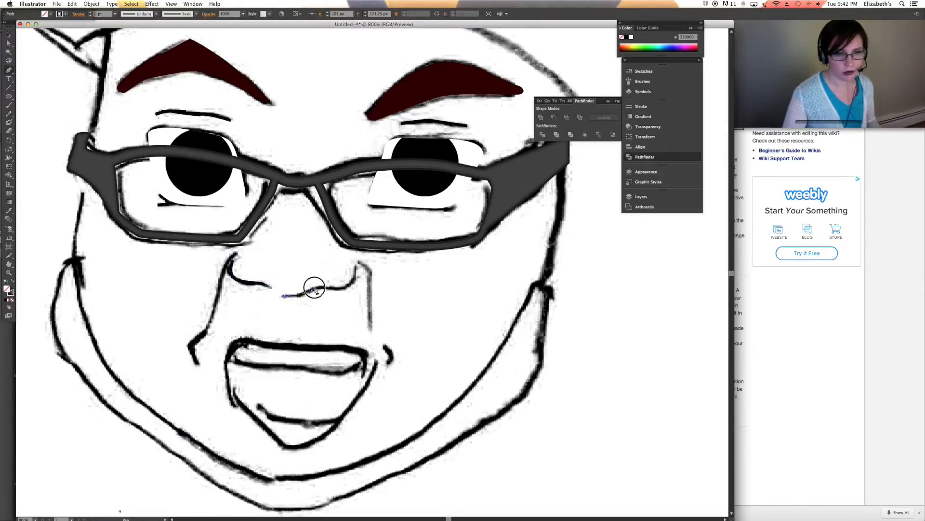
left_click(340, 290)
left_click_drag(356, 267, 358, 268)
left_click(355, 266)
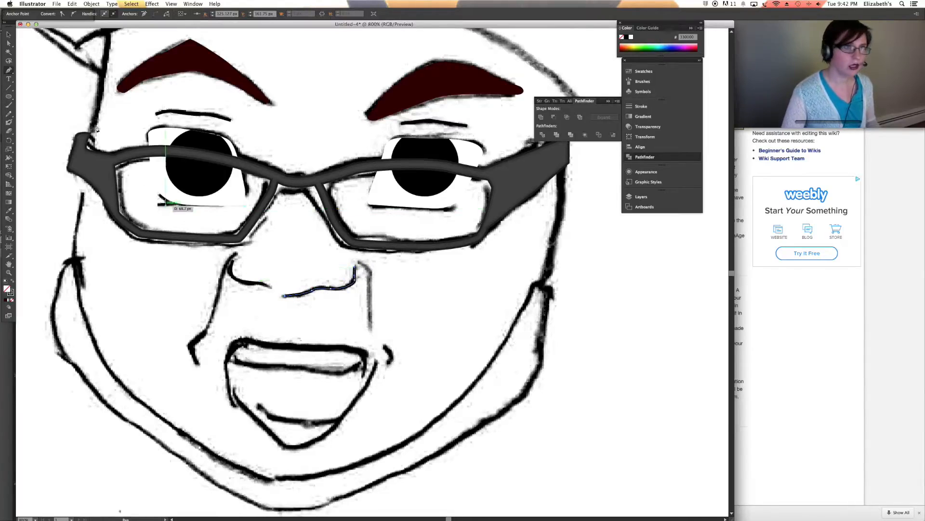
Select the right nostril path and set its stroke weight to 2 pt.
left_click(8, 35)
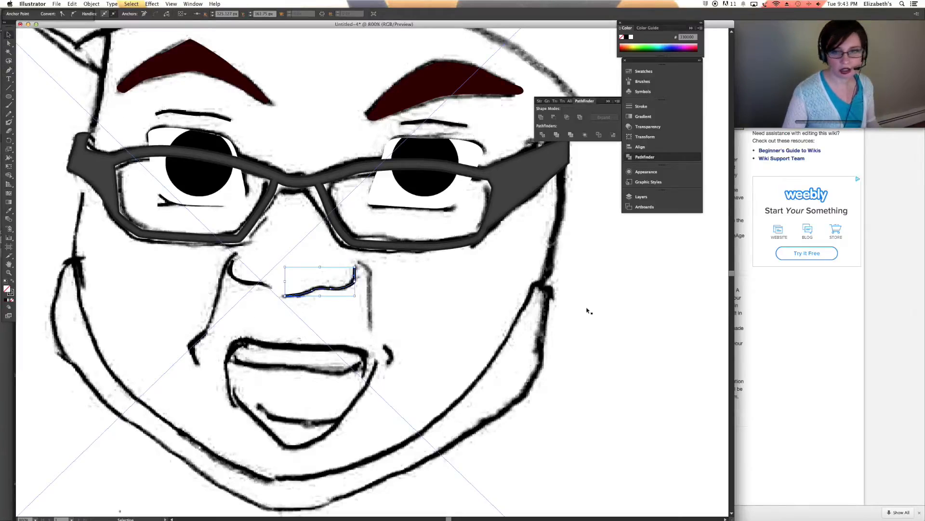
left_click(317, 284)
left_click(322, 289)
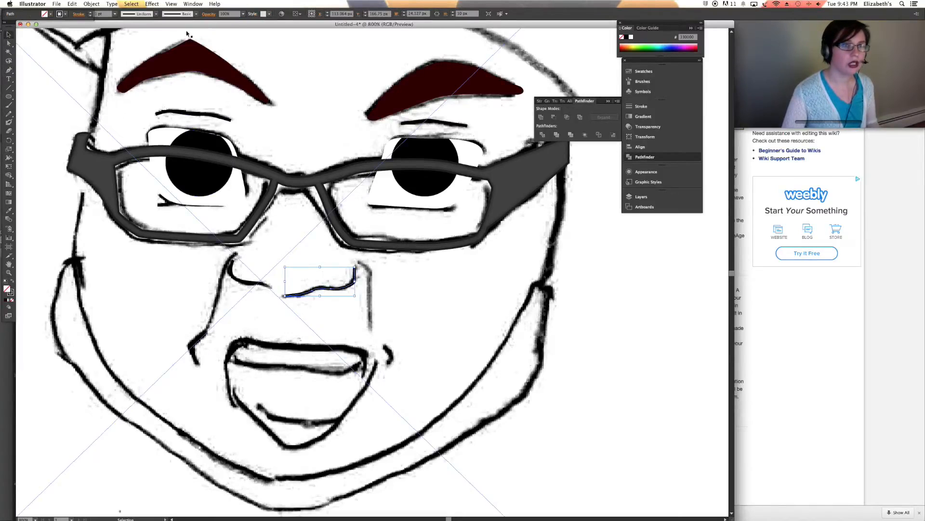
left_click(90, 13)
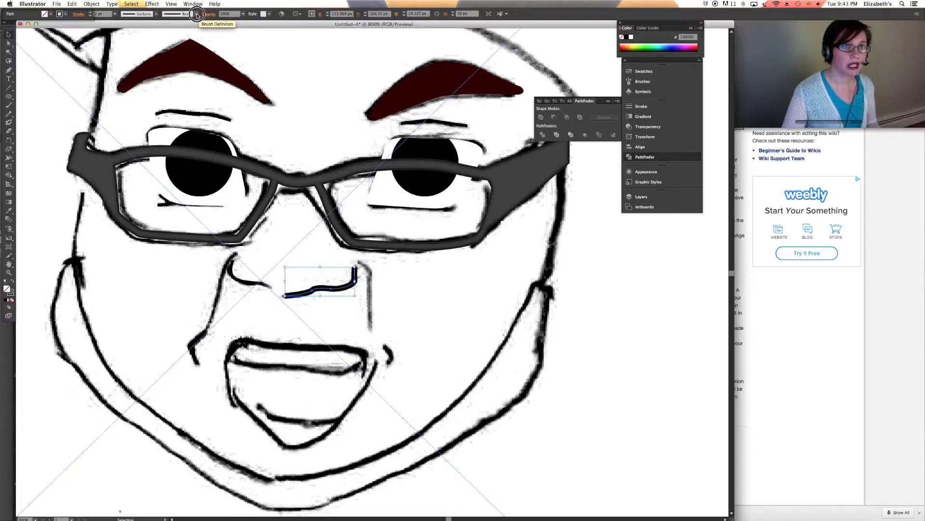
left_click(197, 14)
left_click_drag(198, 39, 198, 56)
left_click(177, 71)
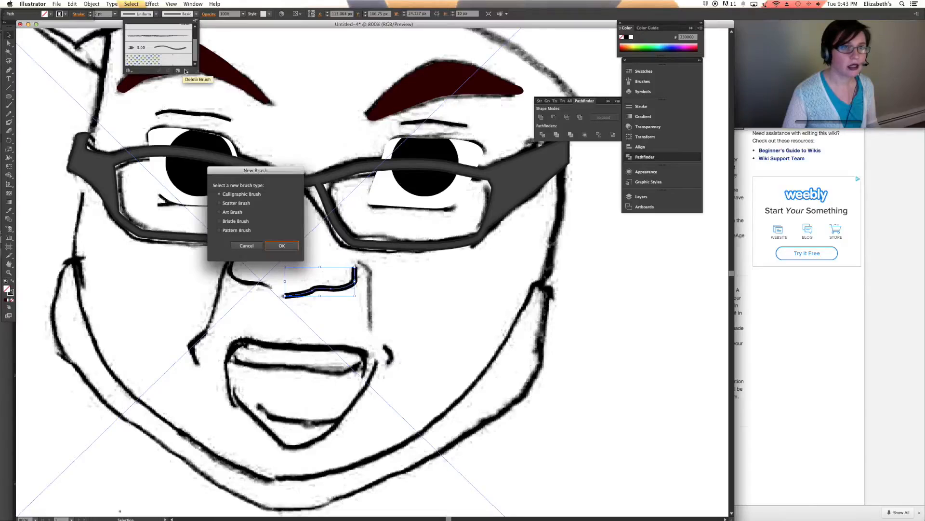
left_click(282, 246)
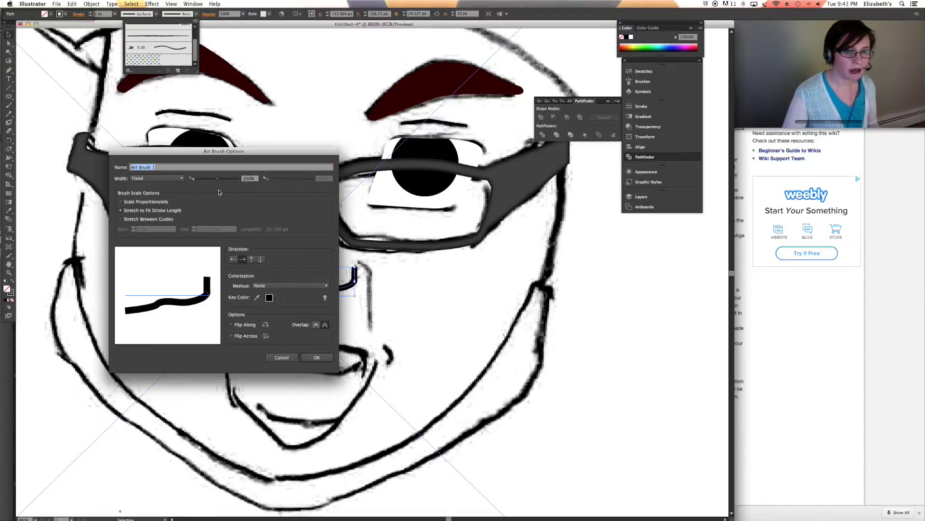
left_click(282, 358)
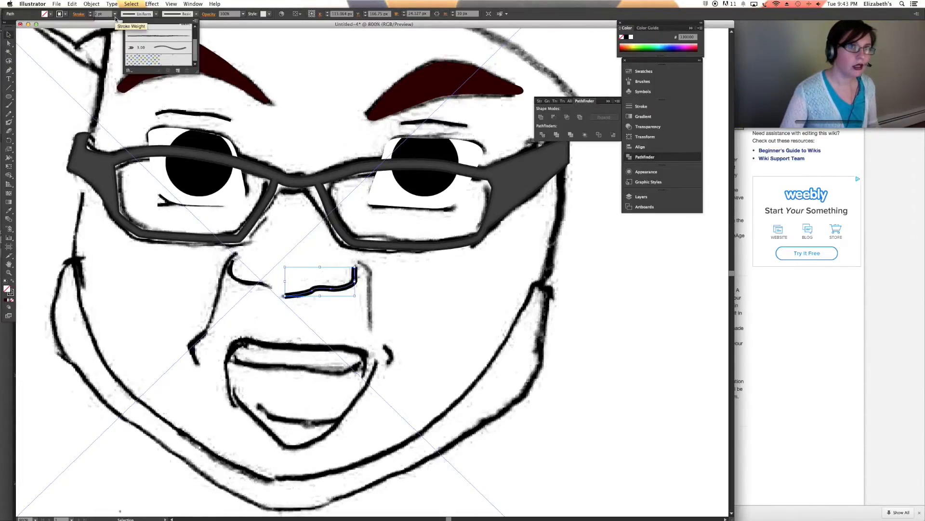
Apply a variable width profile tapered at both ends to the right nostril path and deselect it.
left_click(157, 14)
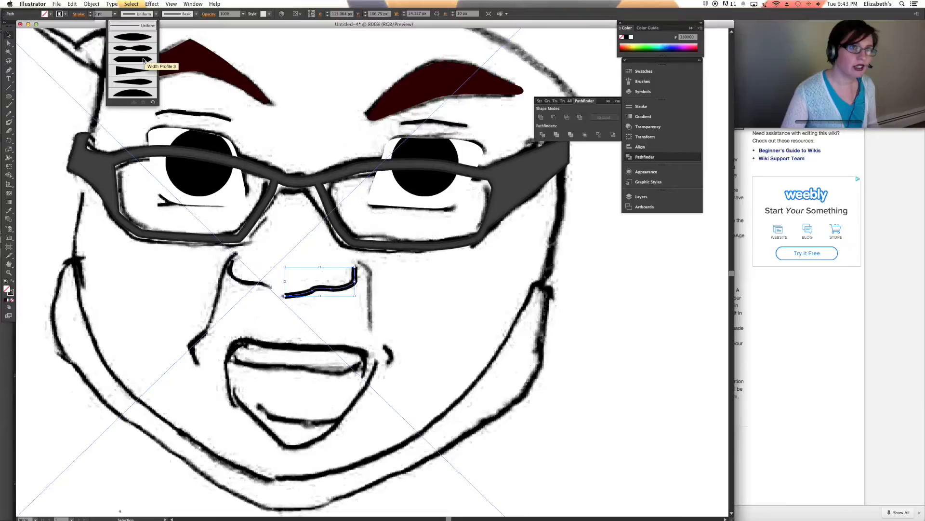
left_click(140, 85)
left_click(300, 235)
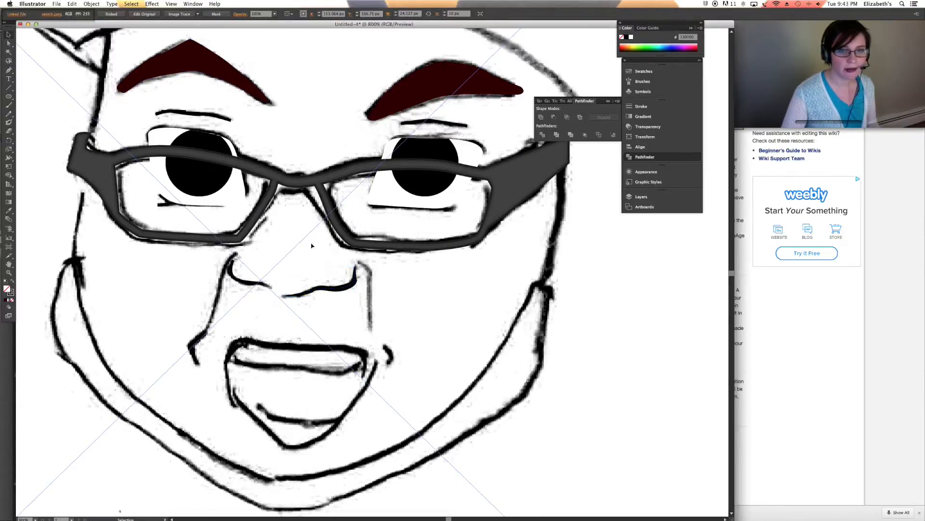
left_click(346, 288)
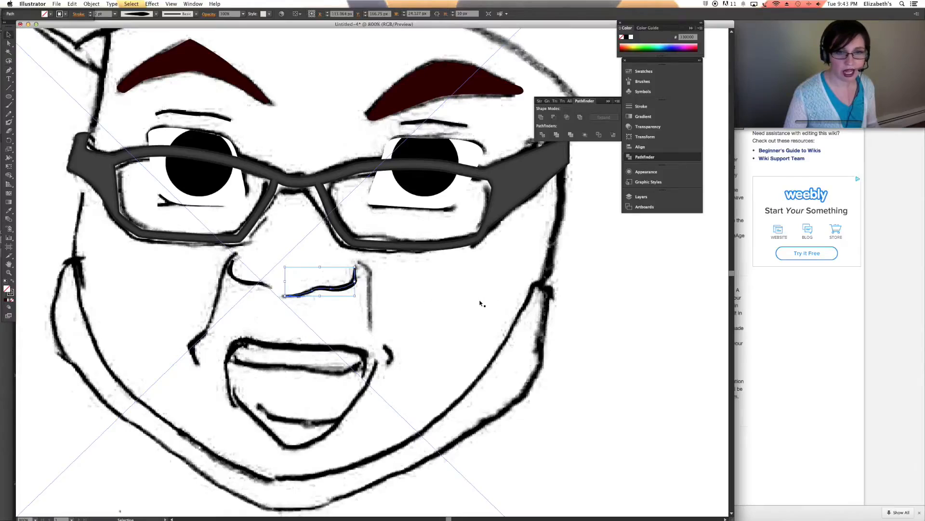
left_click_drag(353, 288, 432, 305)
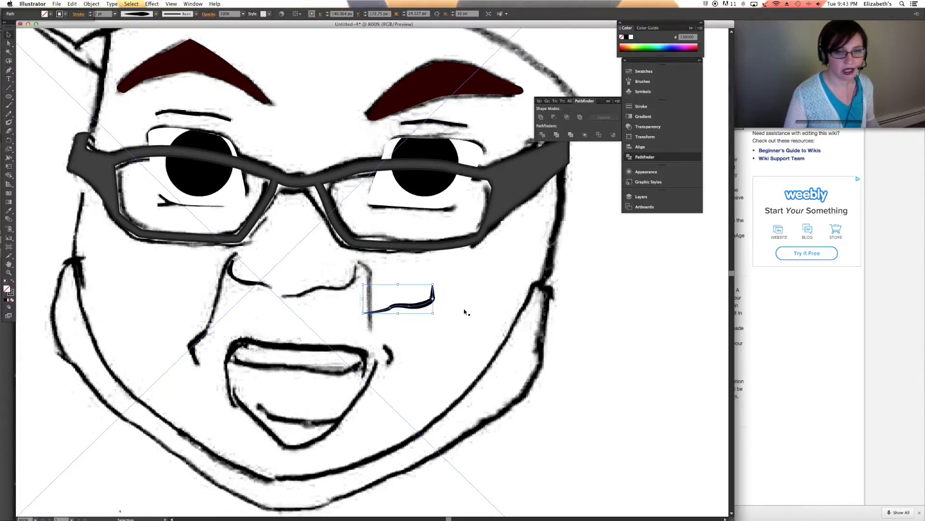
key("super+z")
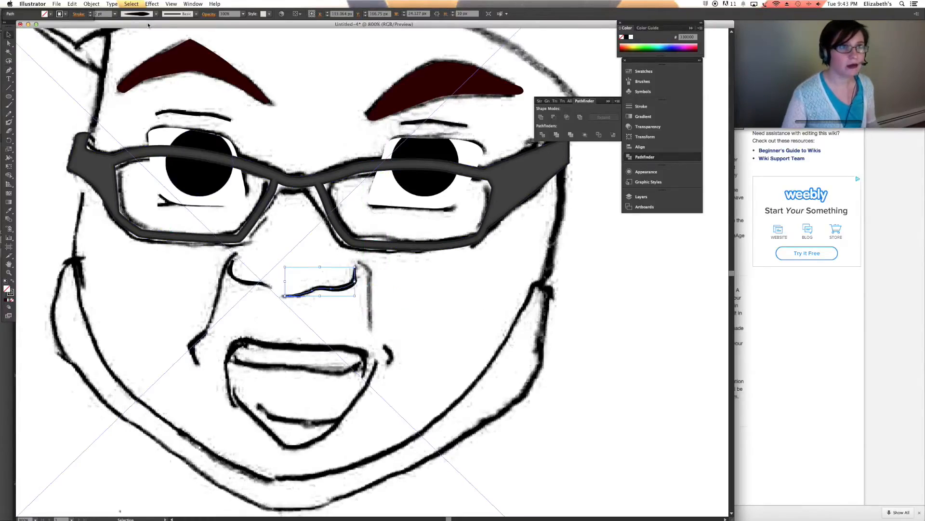
Reduce the right nostril path's stroke weight to 1 pt.
left_click(90, 16)
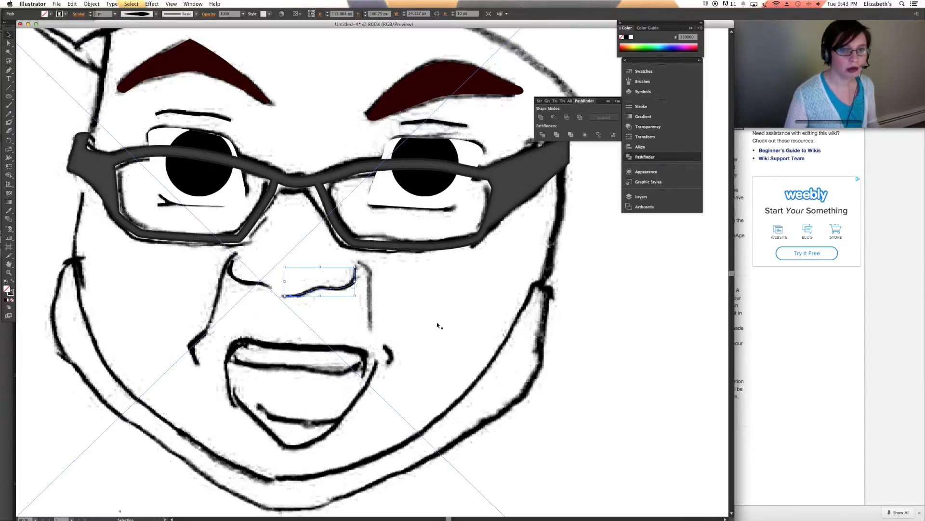
left_click(359, 305)
left_click_drag(345, 288, 423, 321)
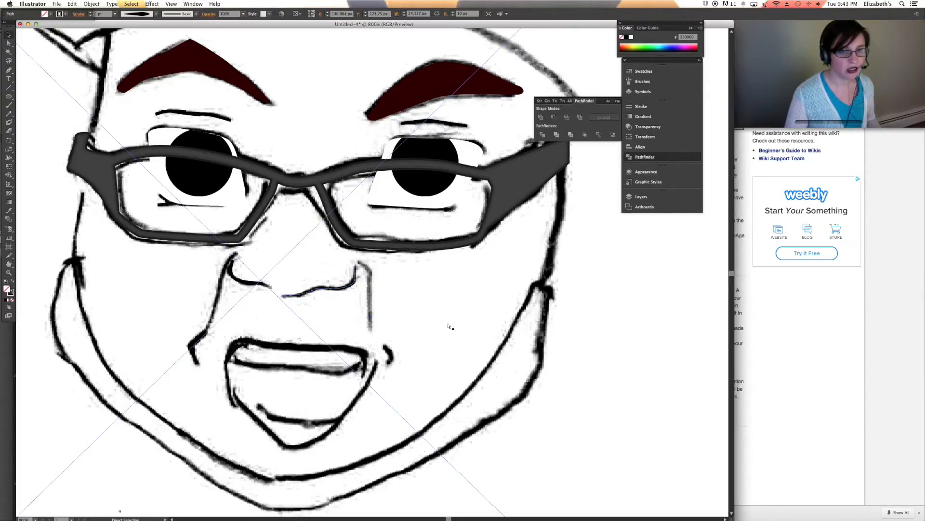
Trace the crease from the left nostril down past the mouth corner and give it a tapered width profile.
left_click(240, 282)
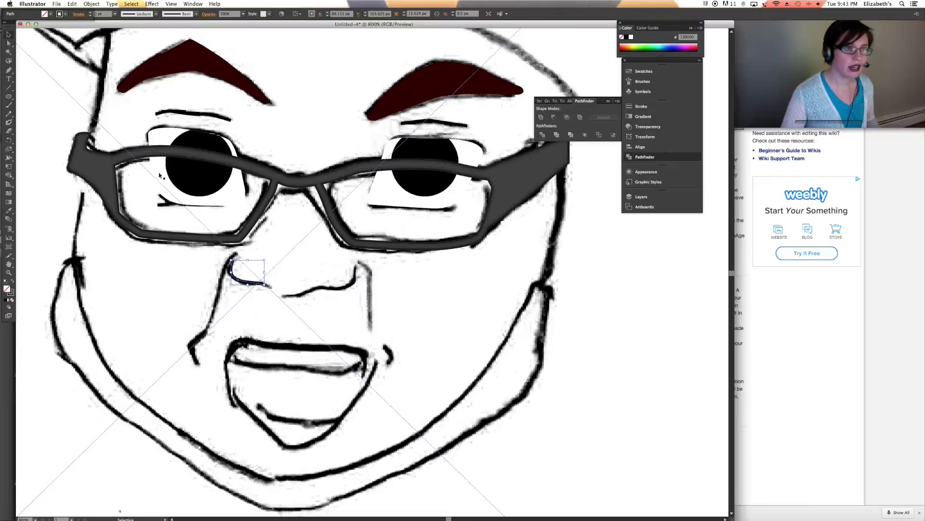
left_click(210, 115)
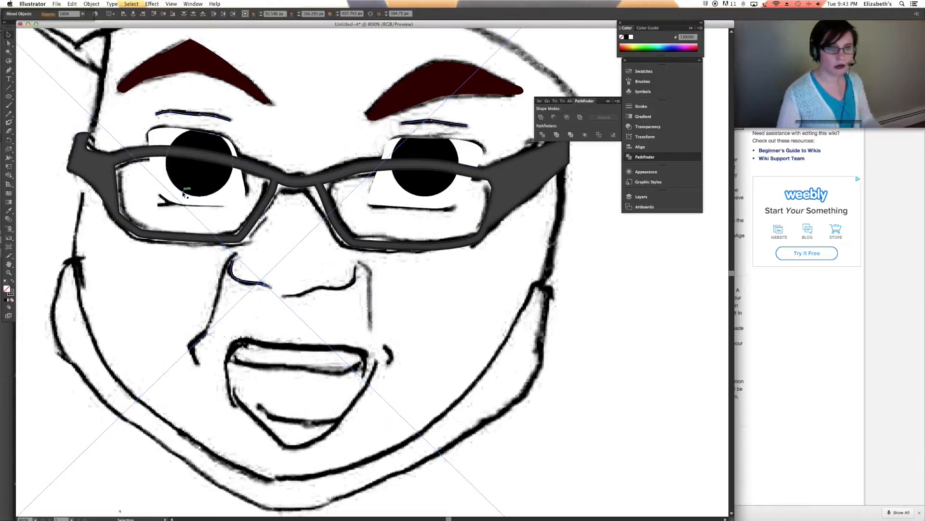
scroll(194, 66, "left", 10)
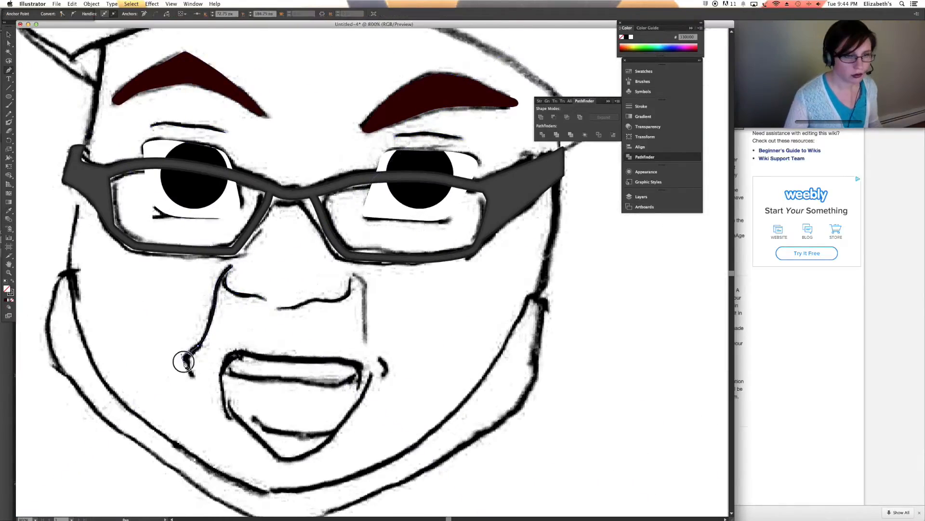
left_click(139, 13)
left_click(147, 41)
Trace the crease beside the right nostril with the Pen tool and deselect it.
key("p")
left_click(354, 274)
left_click(365, 339)
left_click(593, 359)
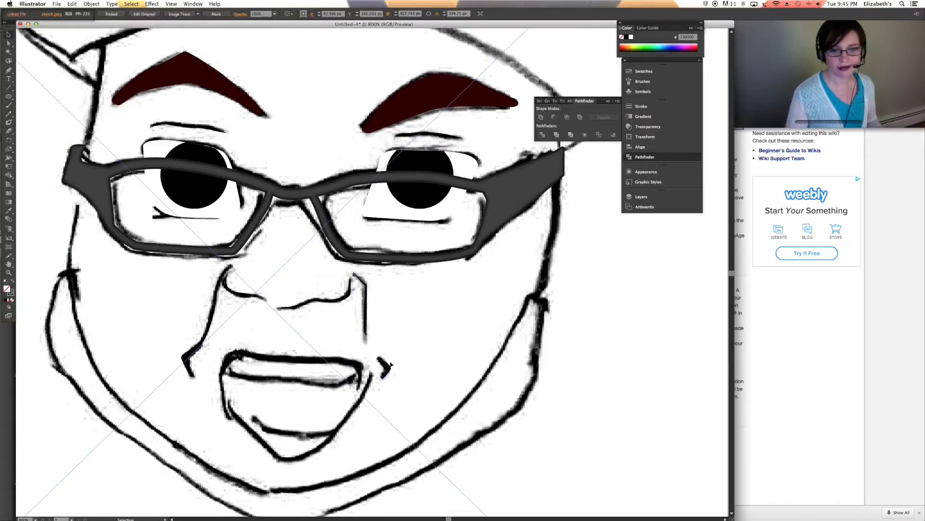
Trace the open mouth as a closed curved path with the Pen tool and fill it dark red.
scroll(338, 308, "left", 2)
left_click(285, 323)
left_click_drag(317, 325, 338, 331)
left_click_drag(402, 330, 416, 331)
left_click_drag(426, 342, 428, 351)
left_click_drag(389, 404, 379, 415)
left_click_drag(346, 429, 334, 428)
left_click(289, 324)
double_click(7, 289)
left_click(358, 163)
Hide the mouth shape, trace the upper teeth with the Pen tool and fill them white.
left_click(9, 34)
key("super+3")
key("p")
left_click(277, 341)
left_click(393, 355)
left_click(419, 332)
double_click(7, 288)
left_click(359, 164)
Trace a closed curve across the lower mouth, show the hidden shapes and trim the excess with the Shape Builder tool.
left_click(265, 363)
left_click_drag(346, 404, 381, 404)
left_click(435, 369)
left_click(265, 363)
key("alt+super+3")
key("shift+m")
left_click(340, 318, "alt")
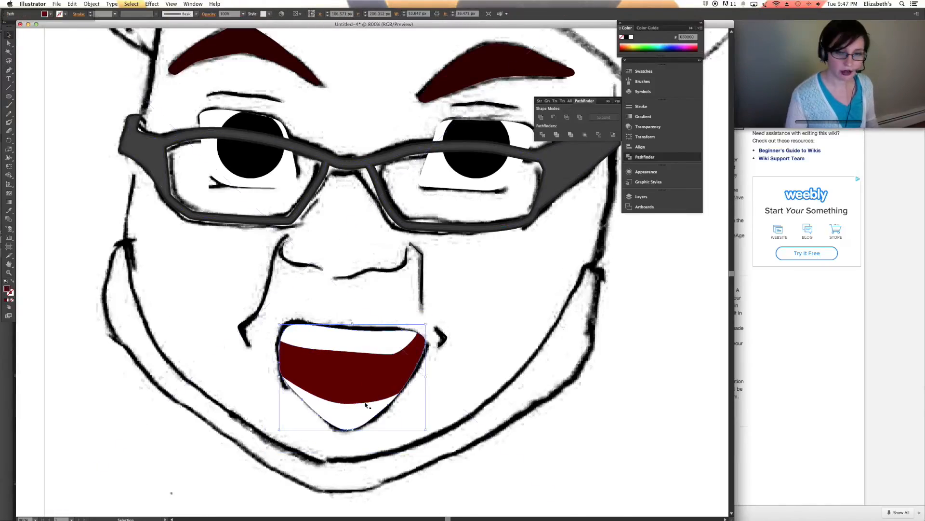
Trace the beard along both jaw sides and the chin as a closed path and give it the eyebrows' dark red with the Eyedropper.
key("p")
scroll(338, 309, "down", 2)
left_click(140, 223)
left_click_drag(150, 266, 156, 288)
left_click_drag(377, 440, 433, 429)
left_click_drag(549, 342, 564, 311)
key("shift+x")
left_click_drag(609, 248, 617, 251)
left_click_drag(614, 290, 607, 319)
left_click_drag(525, 409, 496, 424)
left_click_drag(355, 472, 321, 465)
left_click(140, 223)
key("i")
Trace the face outline with the Pen tool as a closed path running from the forehead around the jaw.
scroll(45, 116, "up", 5)
left_click(170, 74)
left_click_drag(150, 388, 167, 458)
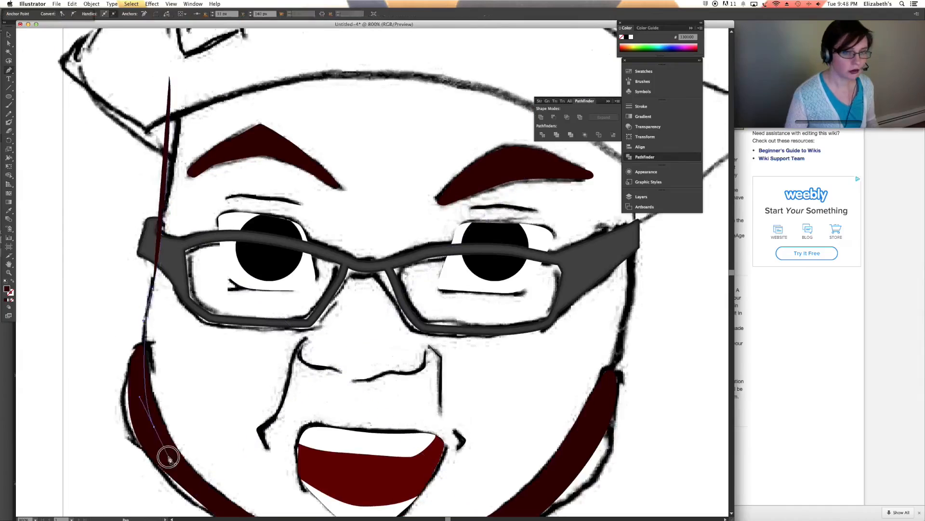
left_click_drag(581, 226, 582, 206)
scroll(582, 206, "up", 3)
left_click(589, 182)
left_click(362, 68)
Fill the face shape with brown and send it behind all other artwork.
double_click(7, 288)
left_click(225, 214)
left_click(357, 163)
key("super+shift+bracketleft")
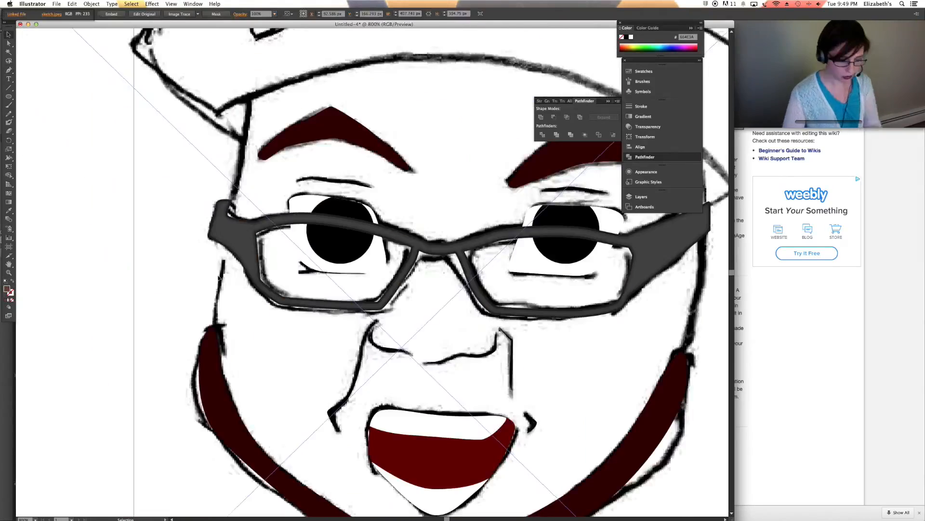
Trace the hat's left point and upper edge toward the right side with the Pen tool.
left_click(160, 243)
scroll(159, 244, "up", 5)
key("p")
left_click(192, 358)
left_click(76, 261)
left_click(187, 151)
scroll(496, 129, "right", 5)
left_click_drag(401, 217, 440, 245)
key("super+z")
key("super+z")
left_click_drag(323, 126, 383, 154)
left_click_drag(444, 169, 487, 178)
Continue the hat outline around the right curl and back along the lower brim to its starting point.
scroll(560, 250, "down", 5)
left_click(466, 361)
key("super+z")
key("super+z")
mouse_move(540, 297)
left_mouse_down()
mouse_move(494, 333)
mouse_move(508, 302)
left_mouse_up()
left_click(508, 281)
key("shift+x")
left_click_drag(393, 233, 354, 219)
left_click_drag(267, 203, 213, 207)
scroll(306, 275, "left", 5)
left_click(302, 276)
Deselect the hat outline and trace the raised back fold behind the hat's upper right edge.
left_click(9, 43)
scroll(139, 209, "right", 8)
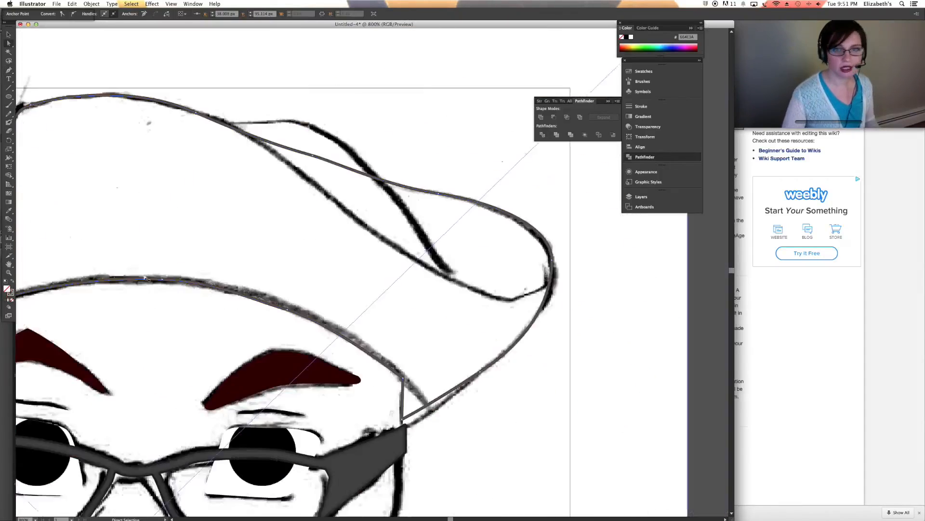
left_click(139, 208, "super")
scroll(140, 209, "up", 3)
left_click(133, 287)
scroll(145, 289, "down", 3)
left_click_drag(208, 162, 290, 208)
left_click(430, 394)
Trace the inner edge of the hat's front brim down to the right curl and back with the Pen tool.
left_click(68, 154)
left_click_drag(213, 246, 259, 288)
scroll(299, 299, "down", 3)
left_click(628, 325)
left_click_drag(555, 392, 506, 383)
left_click_drag(230, 188, 178, 150)
scroll(308, 281, "up", 8)
Trace the trim along the crown's upper edge and down the front brim with curved Pen segments.
left_click(203, 316)
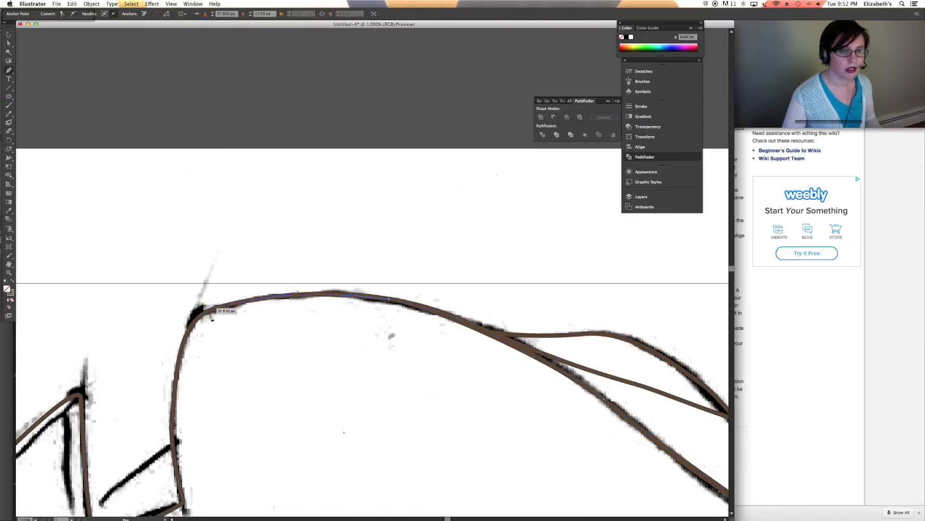
left_click_drag(345, 312, 413, 319)
scroll(412, 308, "down", 6)
left_click_drag(448, 357, 496, 386)
scroll(466, 278, "down", 6)
Set the fill of the small fold between the hat's left point and crown to #232323.
key("shift+x")
double_click(7, 288)
left_click(201, 236)
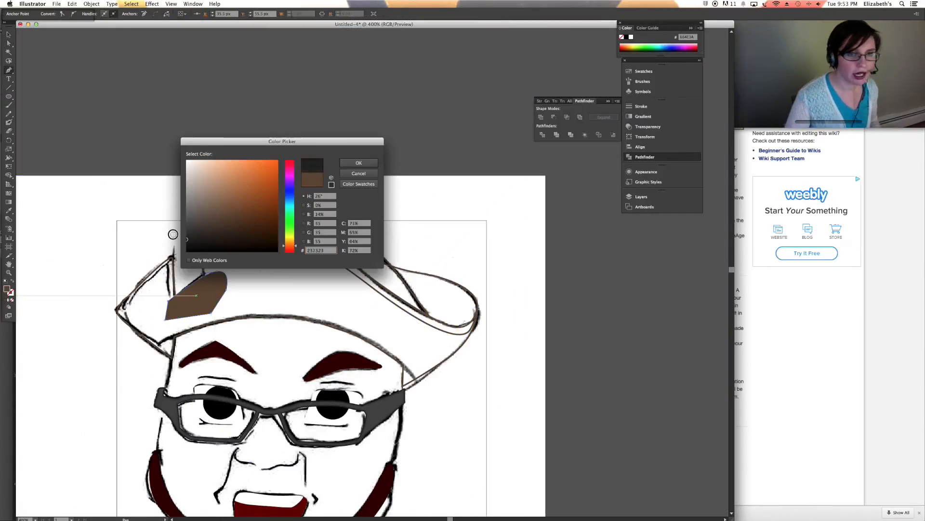
left_click(357, 164)
Select the main hat shape and set its fill to dark gray.
left_click(9, 35)
left_click(207, 325)
double_click(7, 289)
left_click(358, 163)
Turn the right back fold's stroke into a near-black fill and arrange the small left fold behind the hat.
left_click(413, 288)
left_click(348, 237)
key("shift+x")
double_click(6, 289)
right_click(217, 293)
left_click(320, 416)
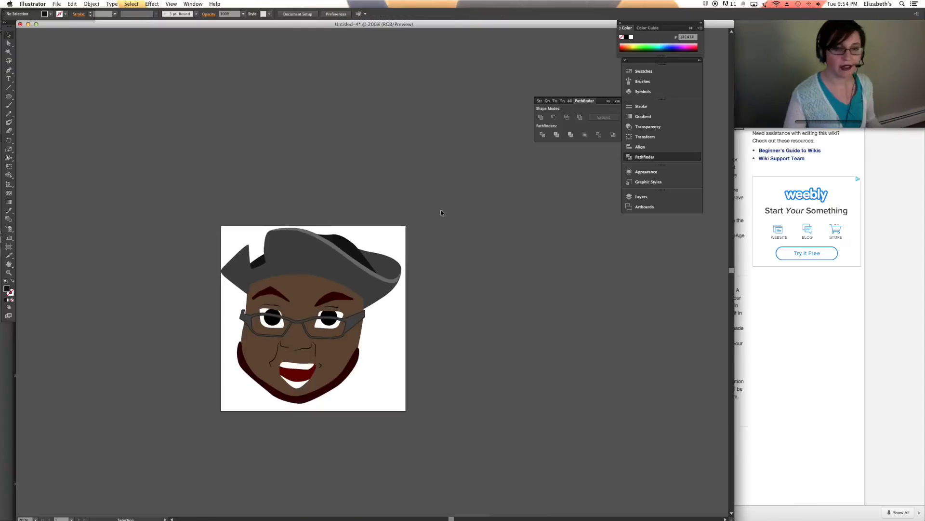
scroll(417, 274, "up", 2)
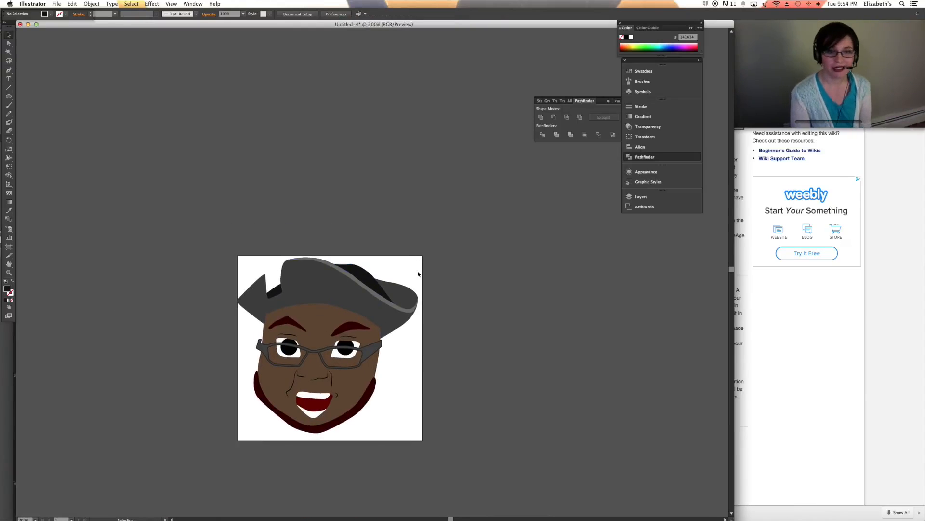